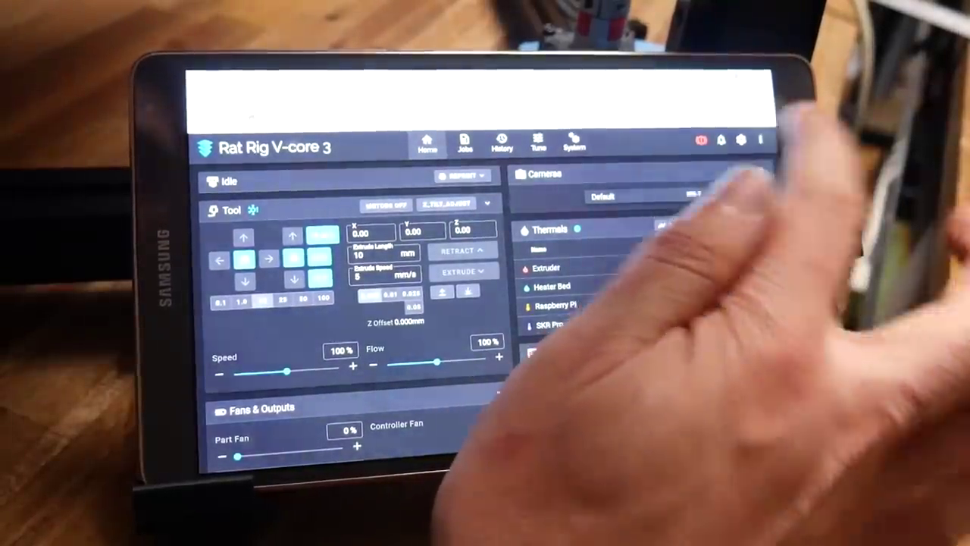
Shut down the printer's host from Fluidd's power menu under Host and confirm with YES.
click(762, 140)
click(709, 155)
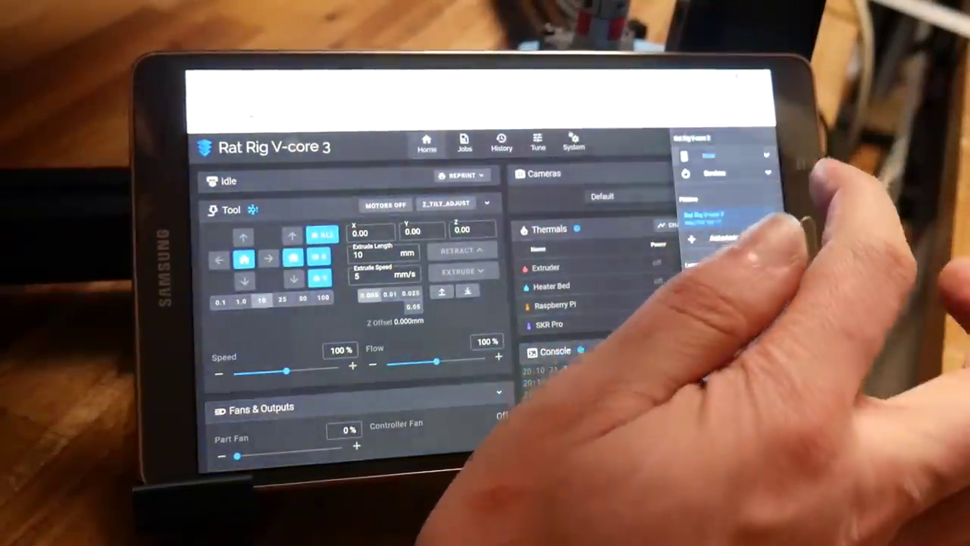
click(717, 189)
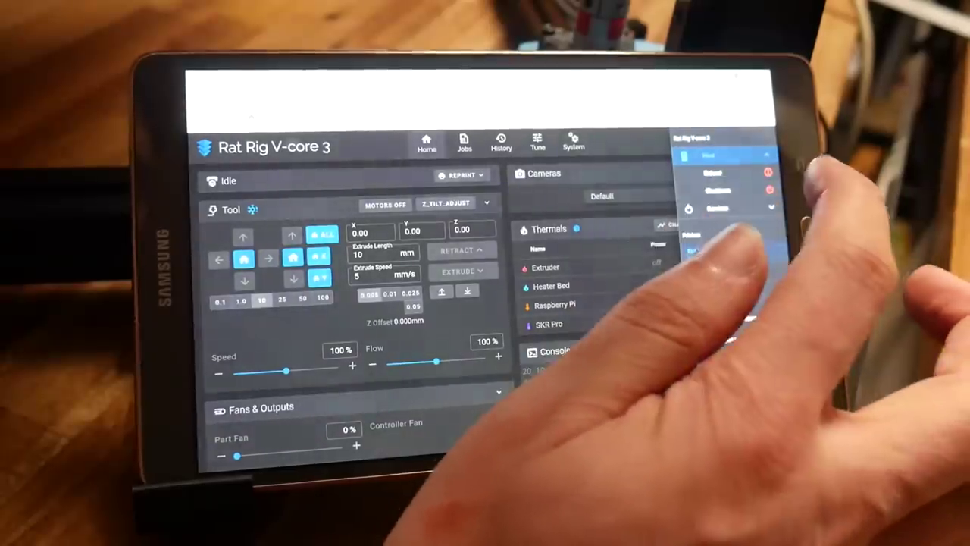
click(590, 299)
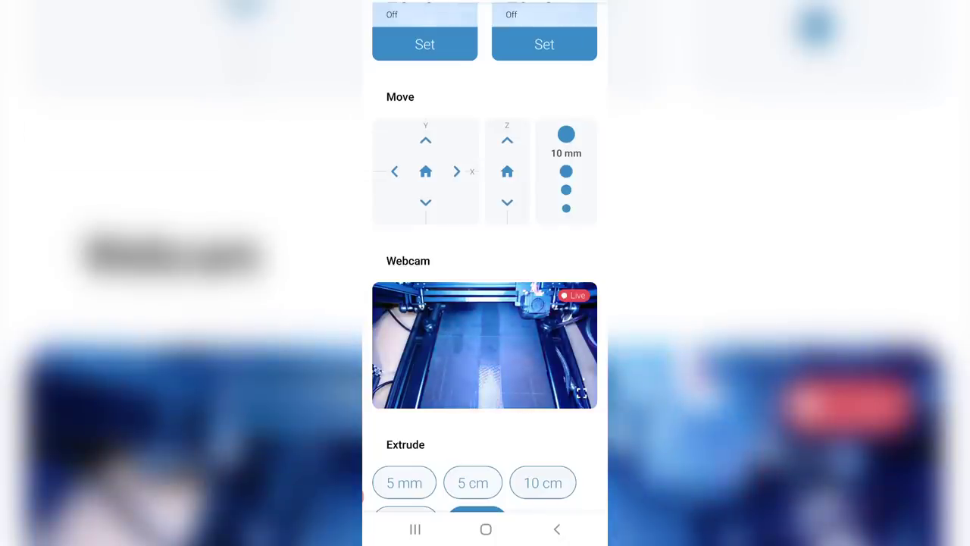
Scroll OctoApp's control page past Webcam and Send Gcode and open the terminal.
scroll(485, 272, up, 3)
scroll(485, 272, down, 5)
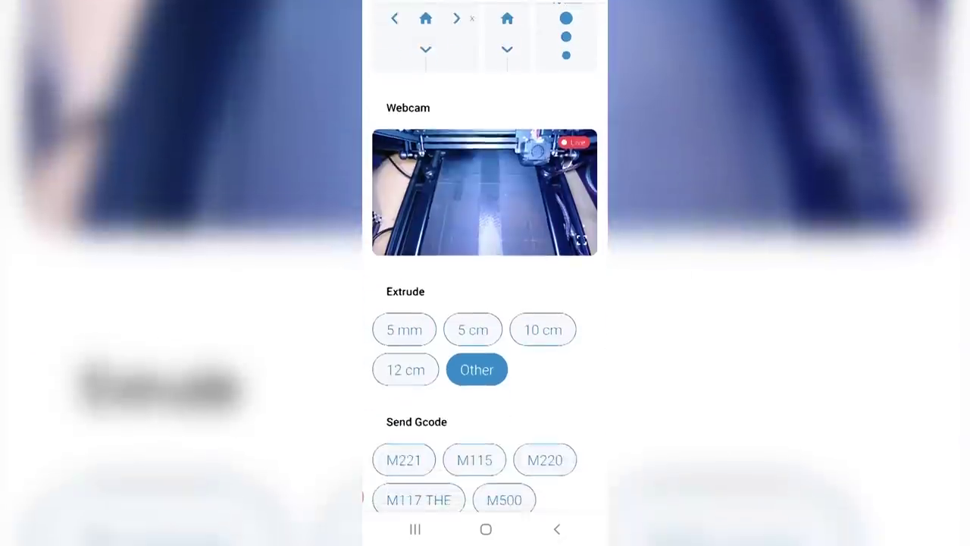
scroll(485, 273, down, 2)
scroll(485, 273, up, 1)
scroll(485, 272, down, 1)
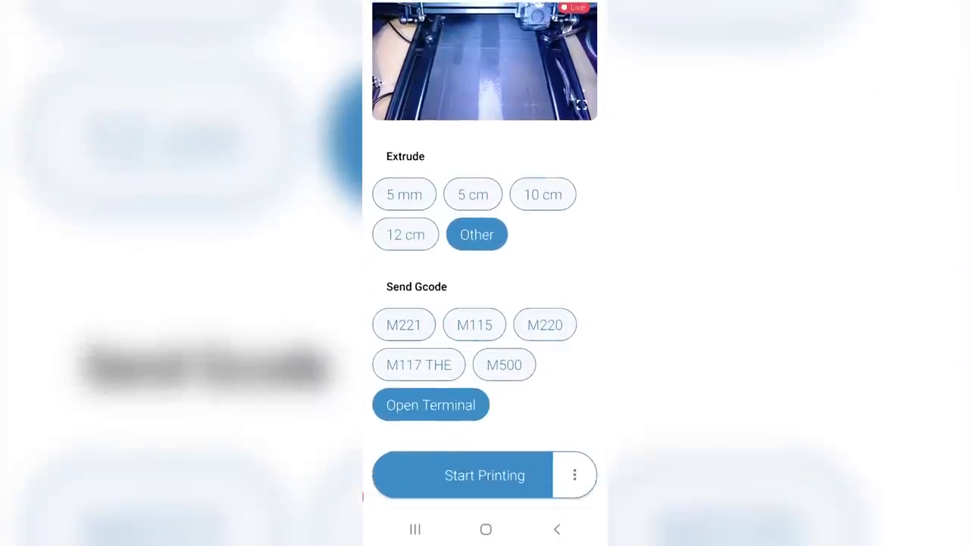
click(430, 405)
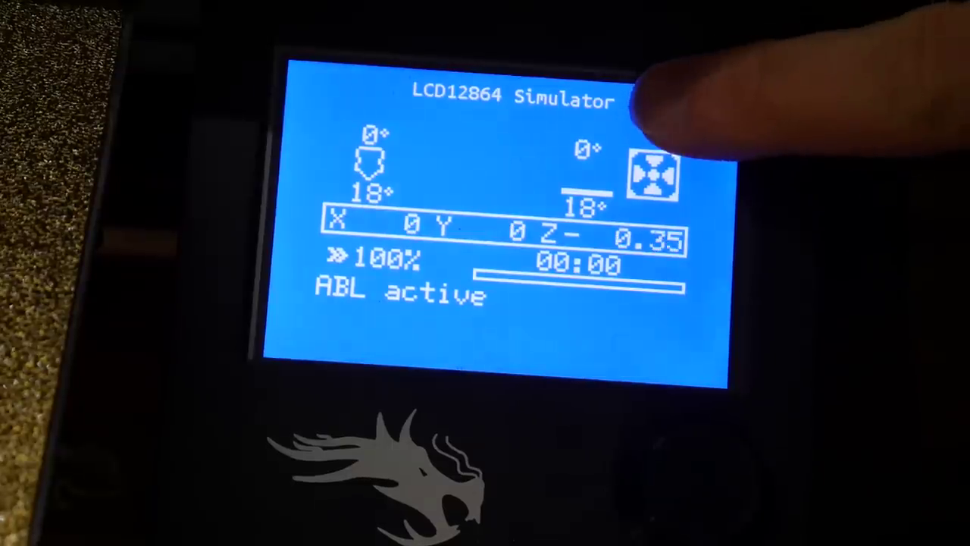
Switch the BTT screen from LCD12864 emulation to Touch Mode via its mode selector.
click(644, 114)
click(704, 462)
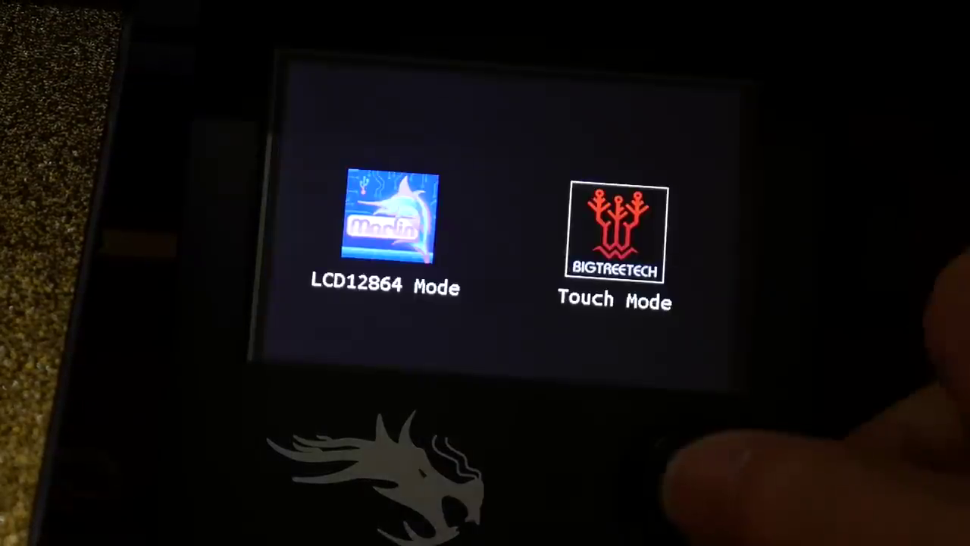
click(705, 462)
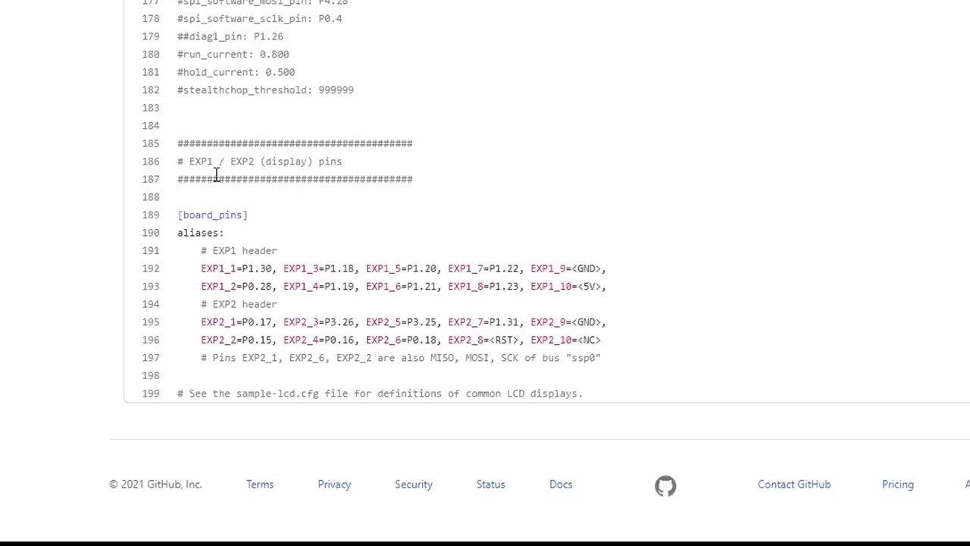
Select the SKR board_pins block, then the EXP1/EXP2 aliases and [display] block in generic-rambo.cfg.
drag(179, 143, 636, 363)
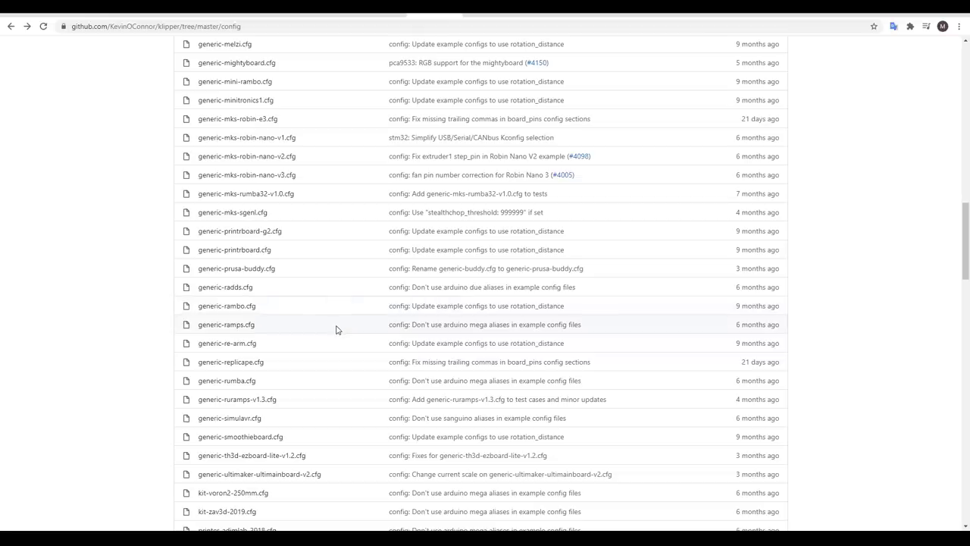
click(249, 306)
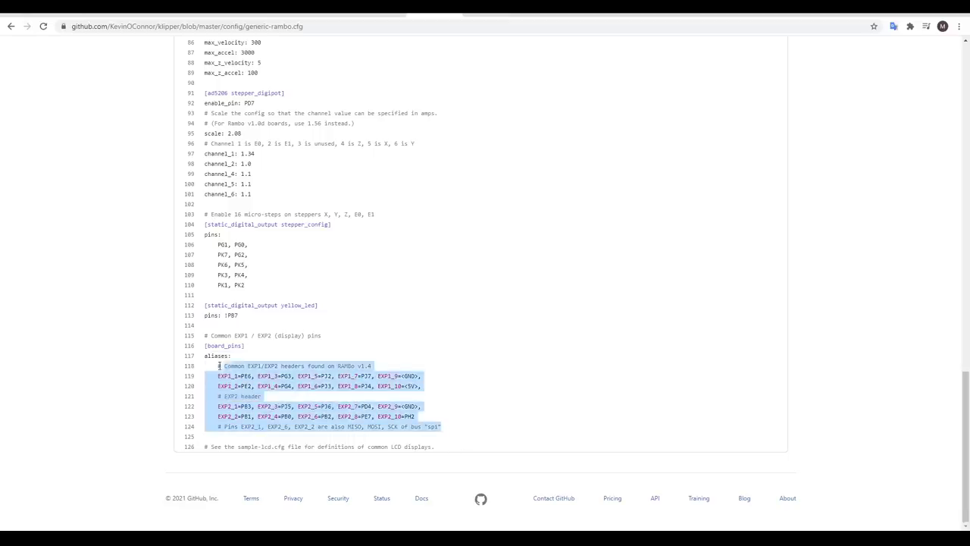
drag(219, 366, 195, 353)
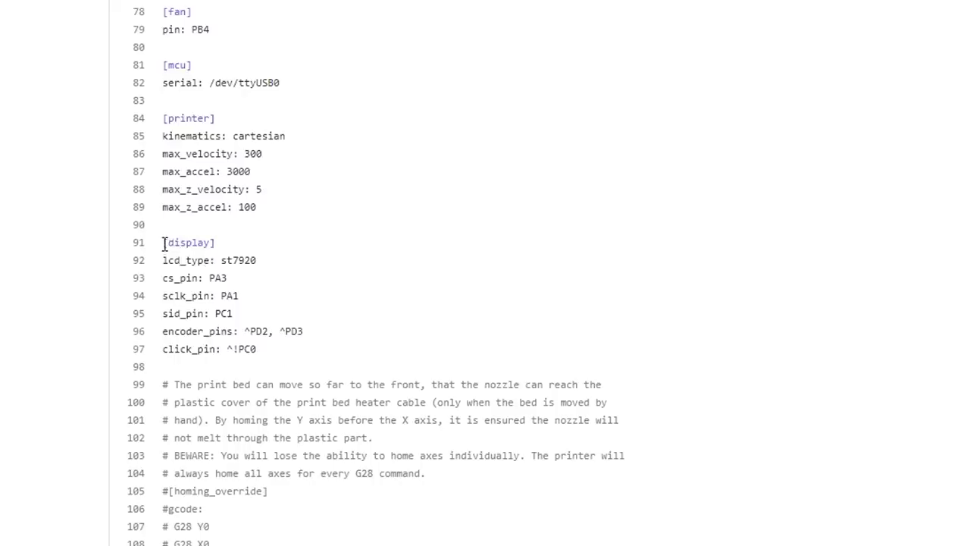
drag(163, 242, 288, 351)
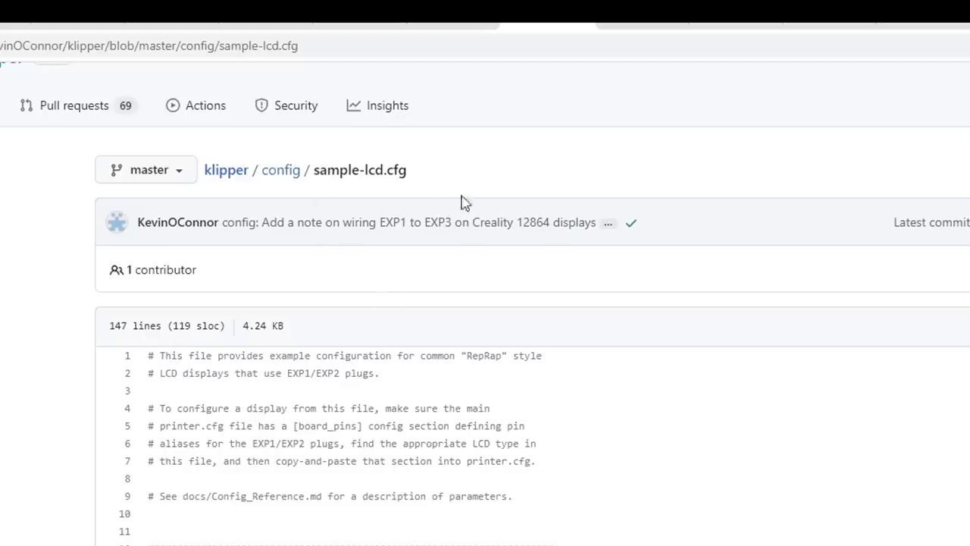
Select the 128x64 Creality CR10 / ENDER 3 display heading and its encoder and click pins.
scroll(769, 513, down, 3)
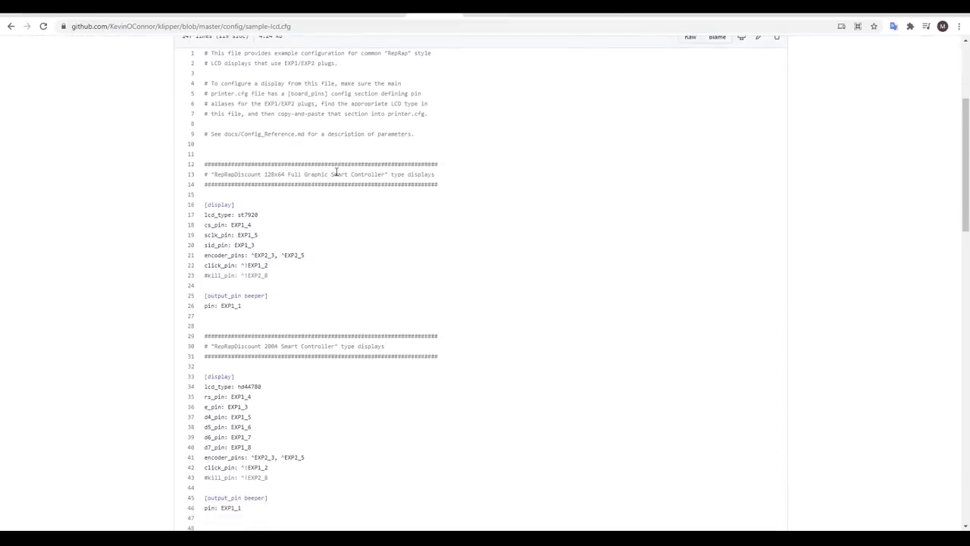
scroll(328, 341, down, 2)
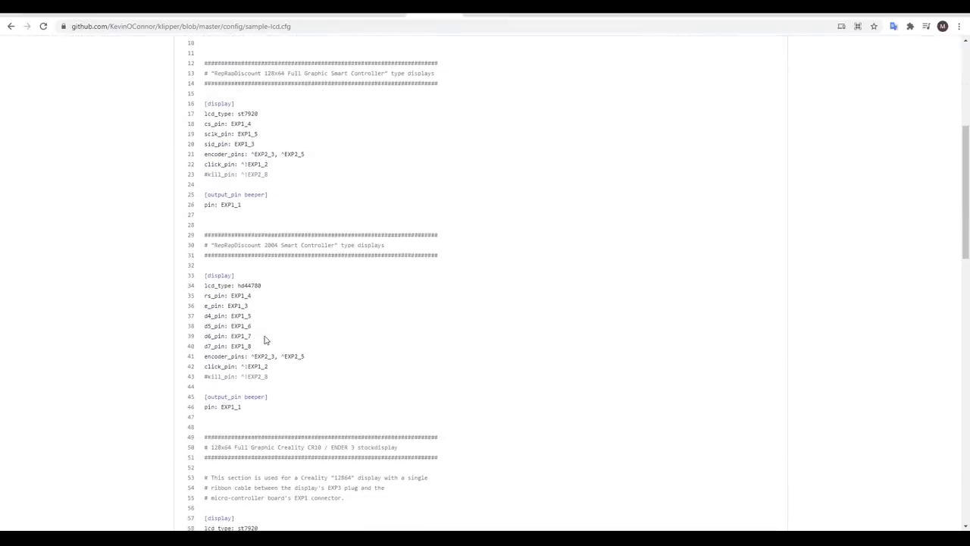
scroll(265, 340, down, 3)
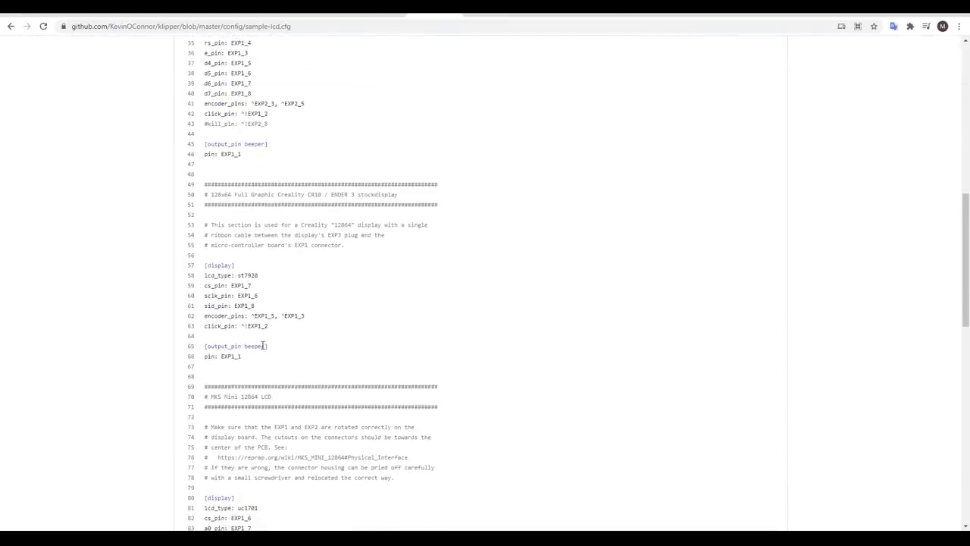
drag(210, 194, 223, 197)
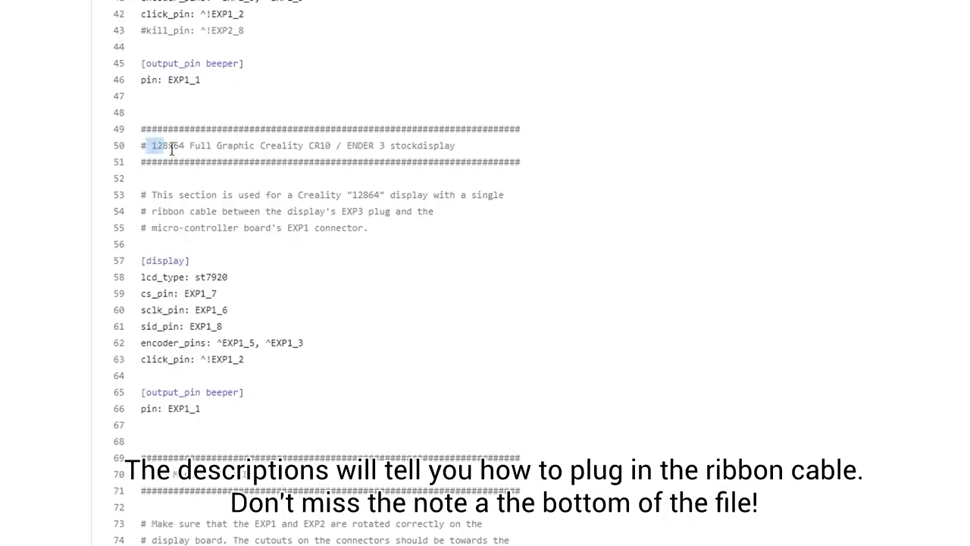
drag(171, 149, 478, 145)
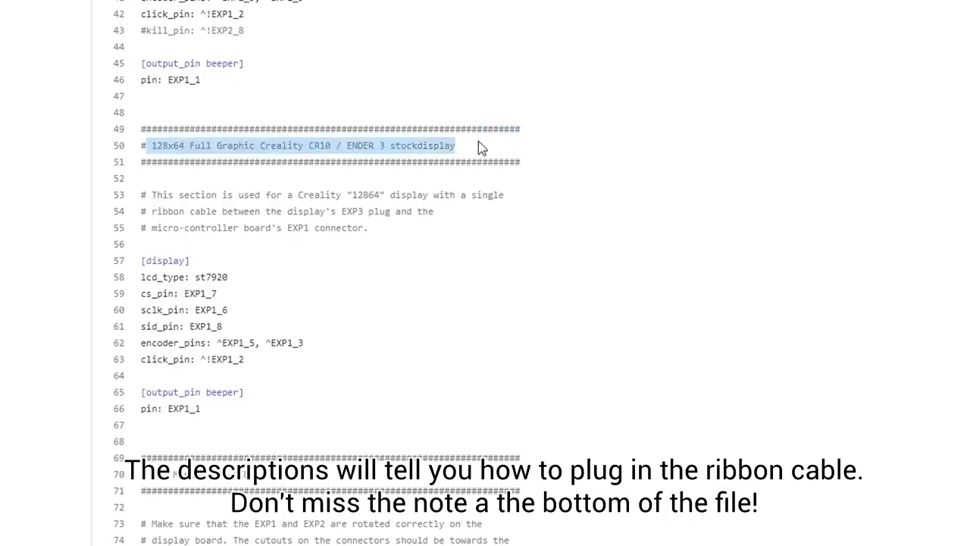
click(535, 281)
drag(252, 373, 141, 243)
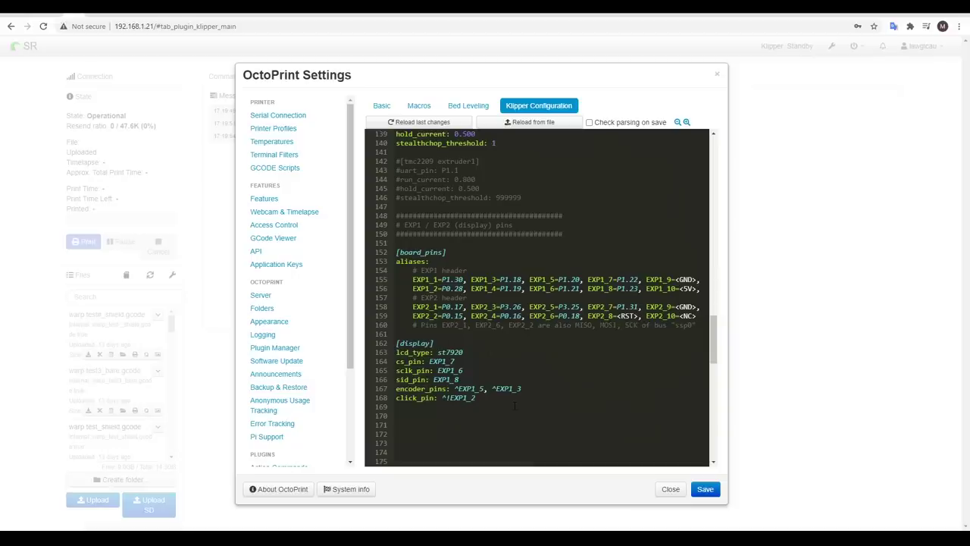
Save the Klipper configuration containing the pasted board_pins and st7920 [display] sections.
click(704, 490)
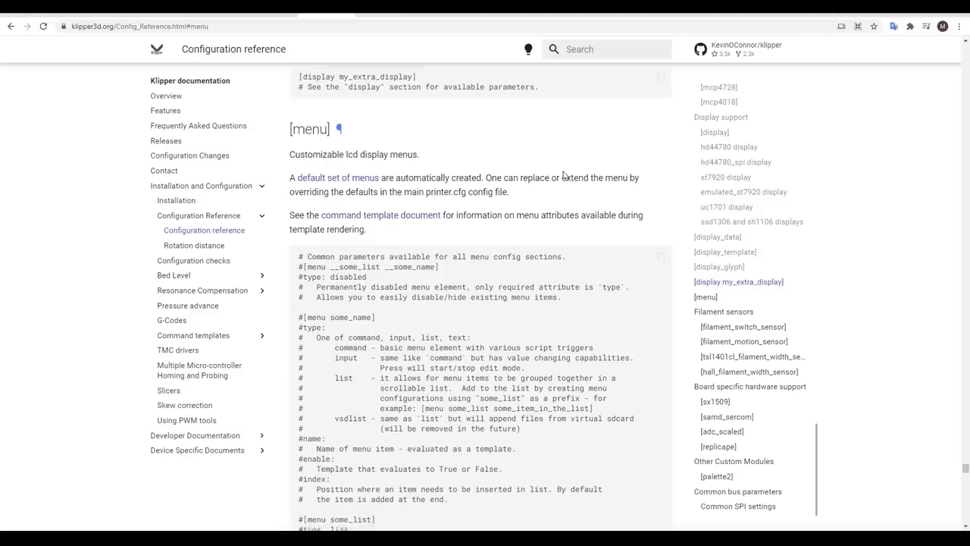
Scroll Klipper's menu.cfg down to the __main and __tune menu definitions.
scroll(563, 175, down, 5)
scroll(563, 175, down, 1)
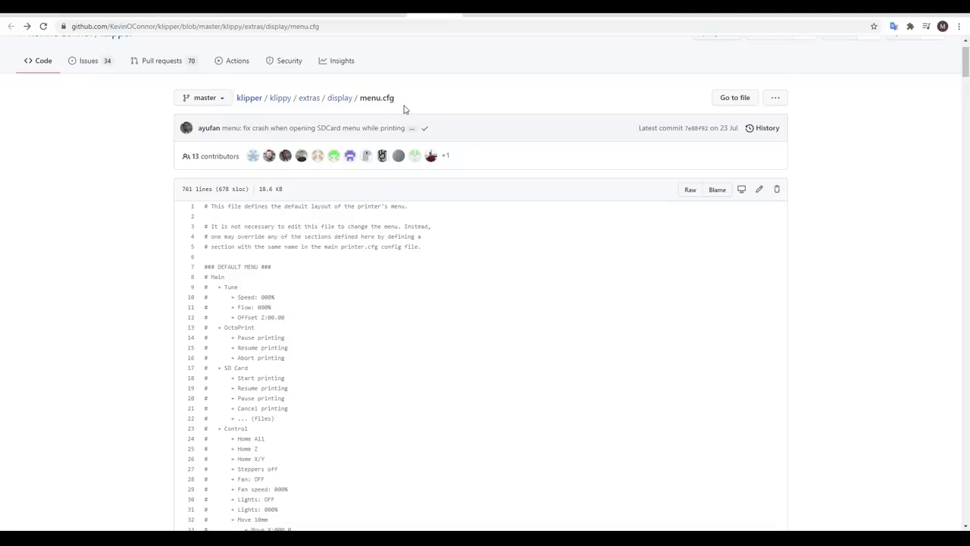
scroll(404, 110, down, 10)
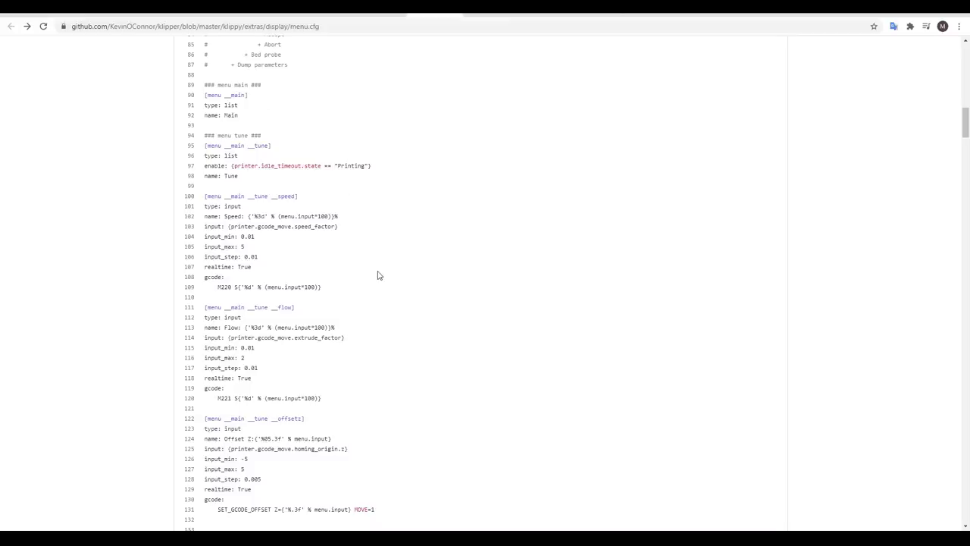
key(ctrl+Tab)
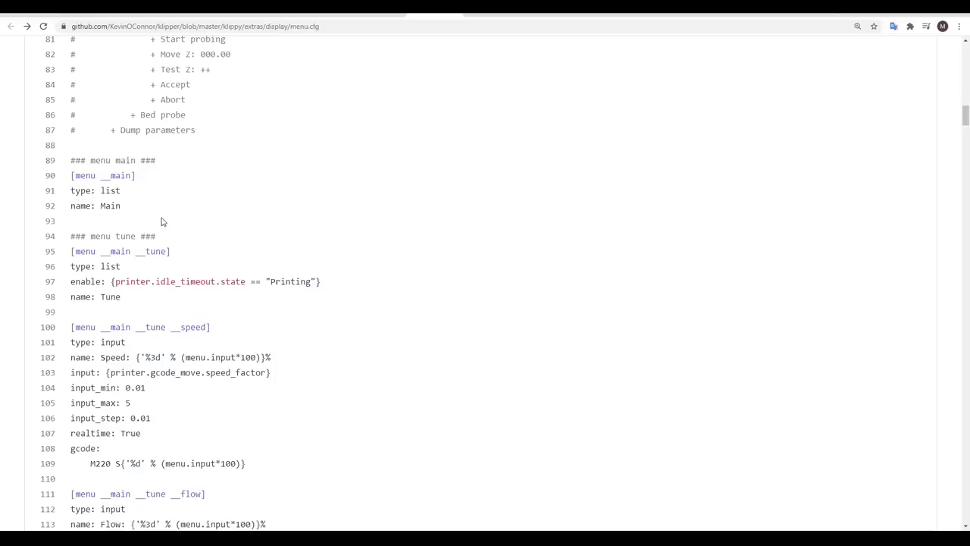
Write the [menu __main __custom] list header, pasting 'tune' and then undoing it.
drag(100, 178, 132, 178)
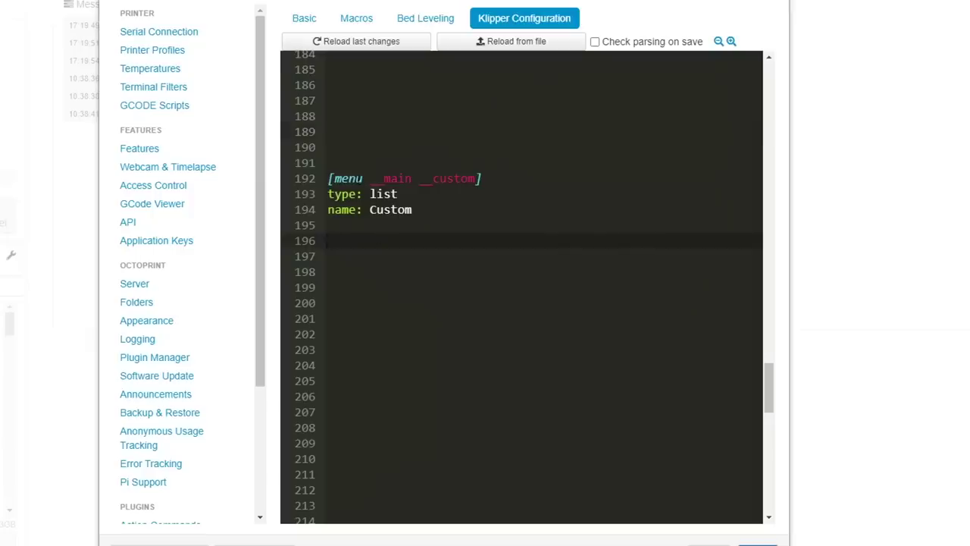
click(350, 178)
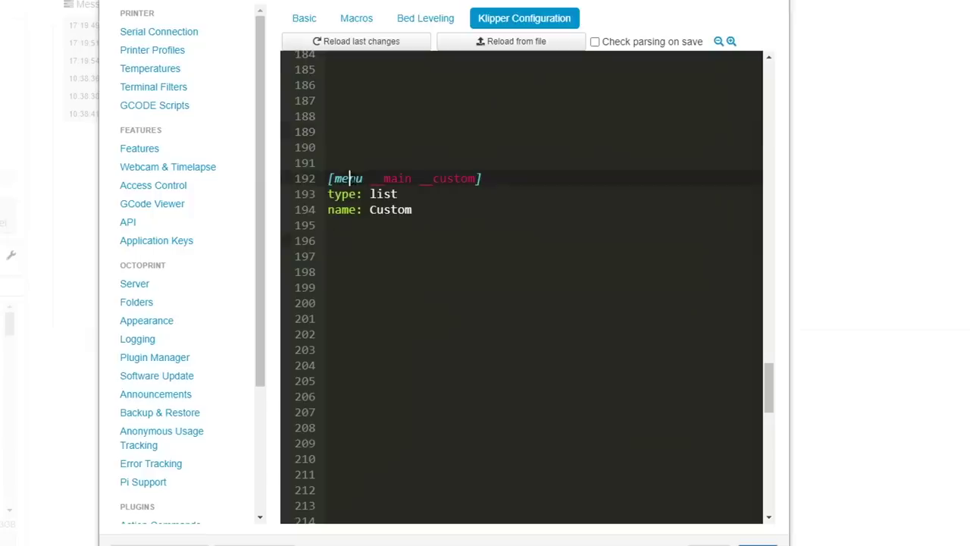
drag(418, 178, 476, 178)
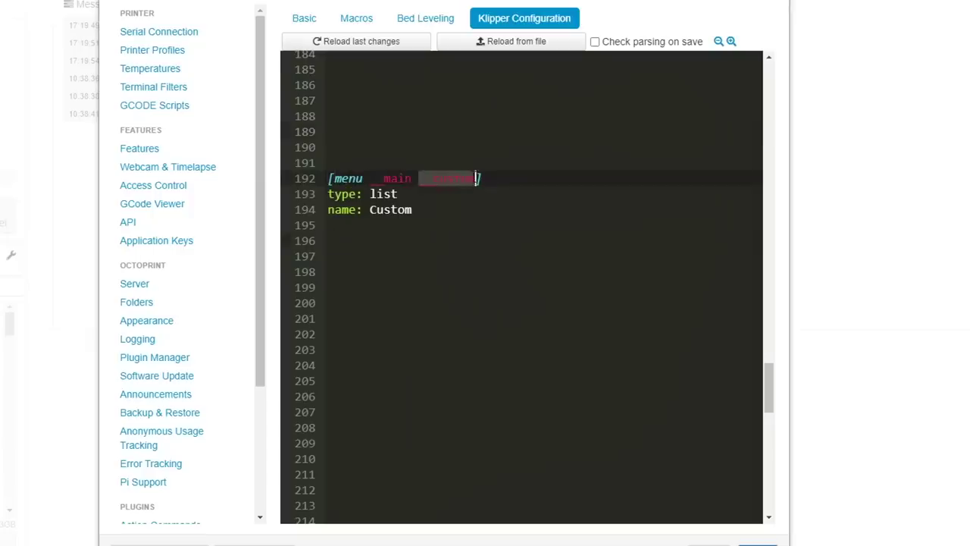
click(499, 193)
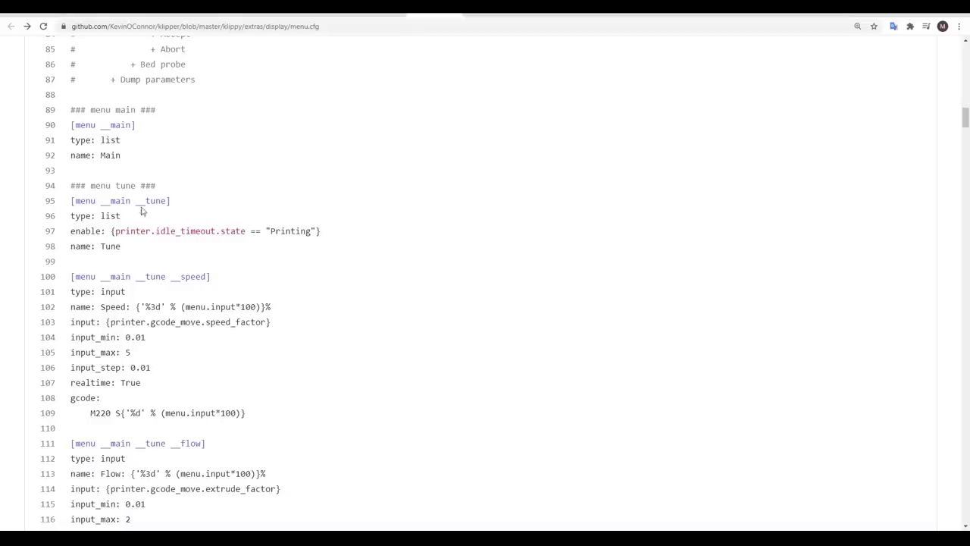
drag(137, 203, 167, 202)
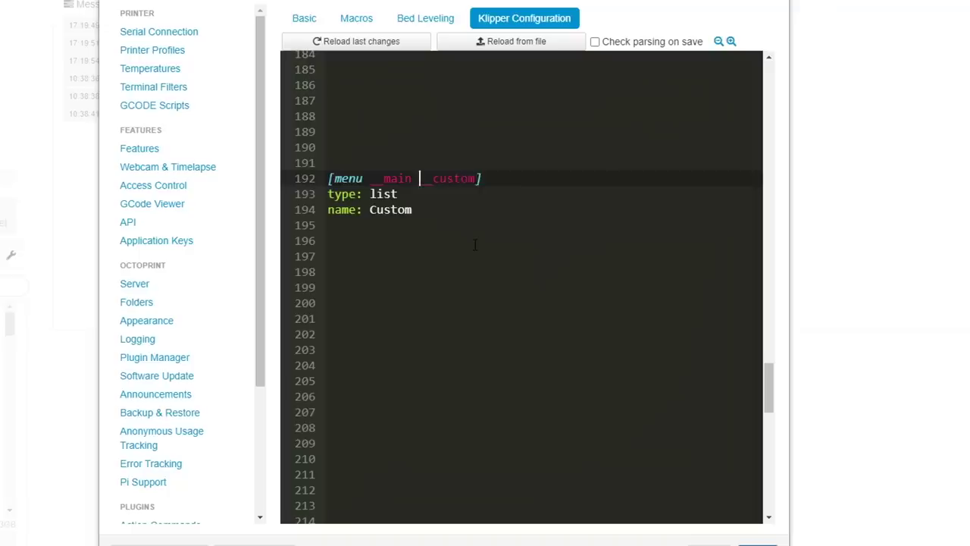
text(__tune)
key(ctrl+z)
click(363, 241)
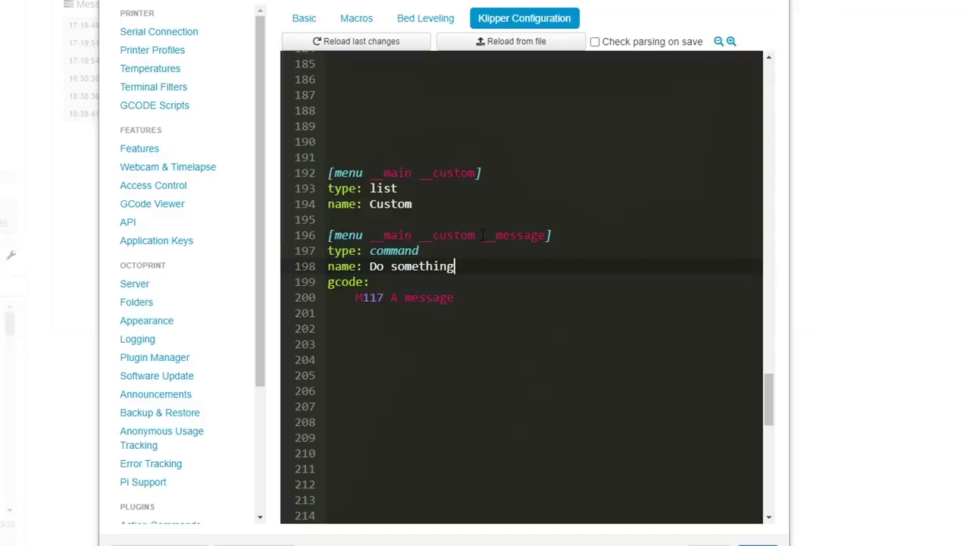
Add the __message item: type command, name Do something, gcode M117 A message.
drag(482, 235, 545, 234)
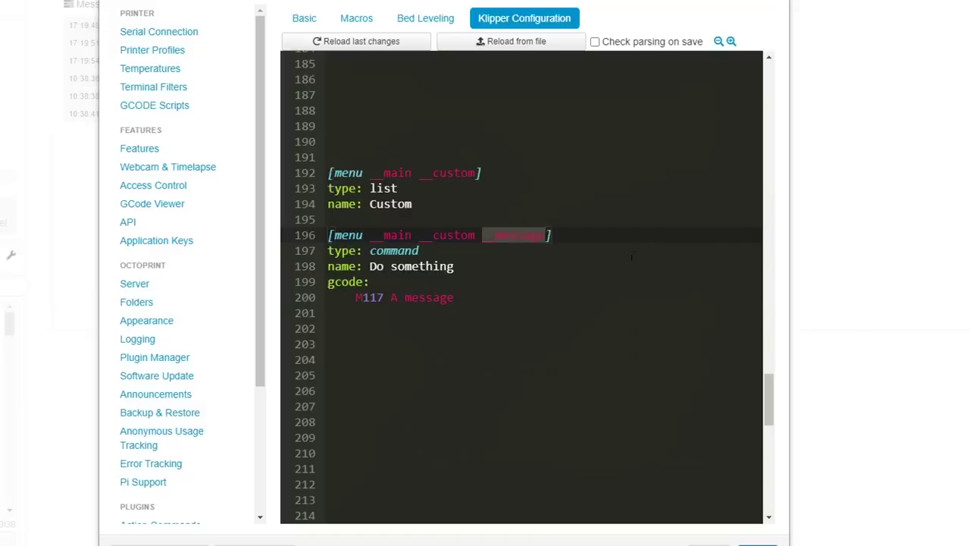
click(448, 297)
drag(328, 266, 469, 265)
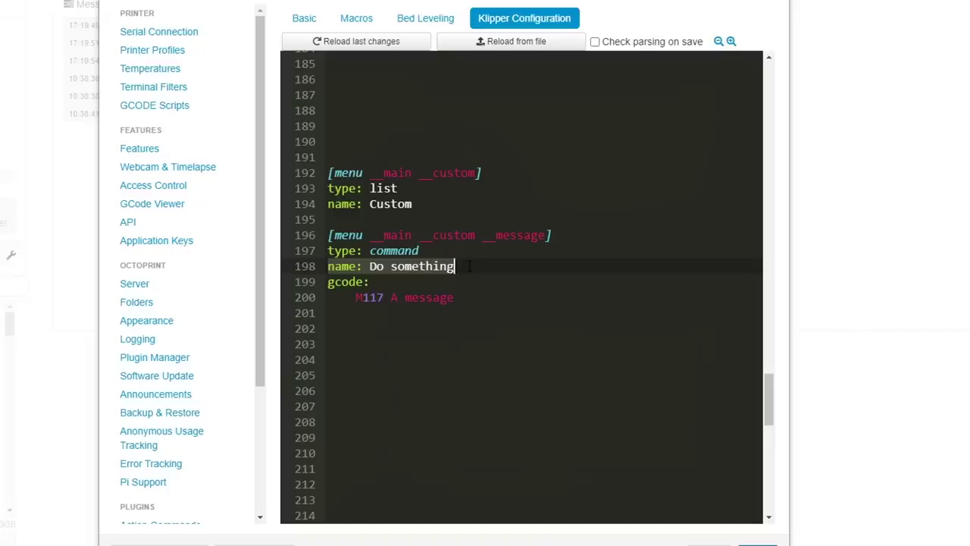
drag(397, 188, 328, 187)
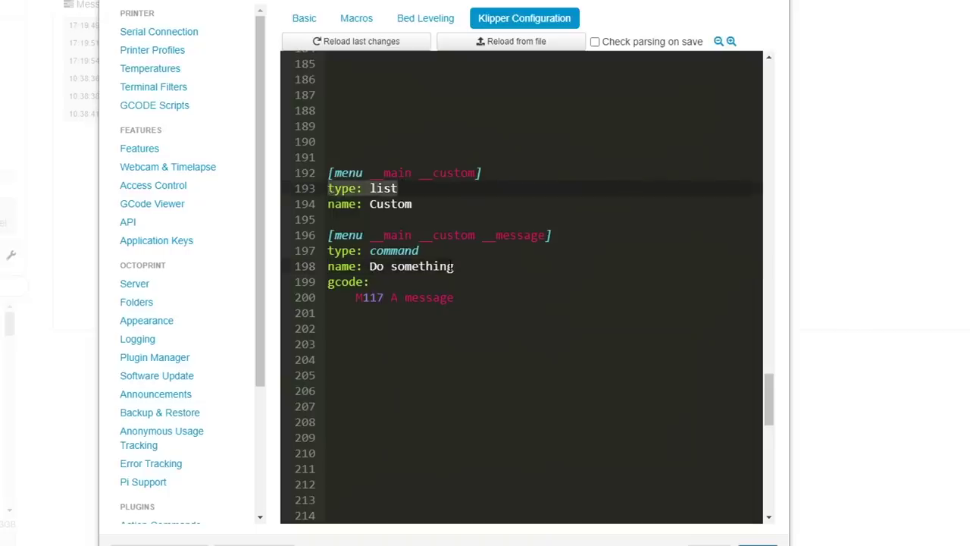
click(453, 266)
drag(419, 250, 328, 250)
click(455, 266)
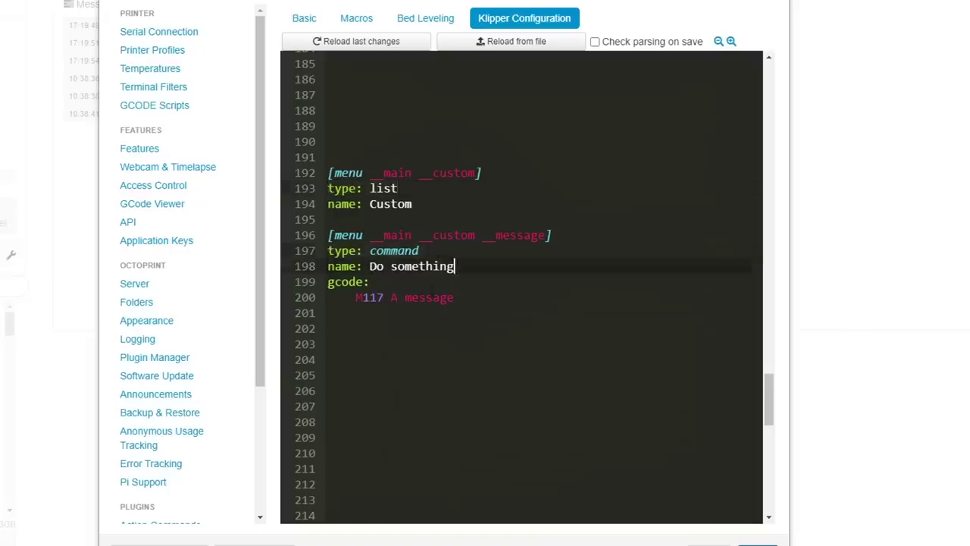
drag(376, 281, 327, 281)
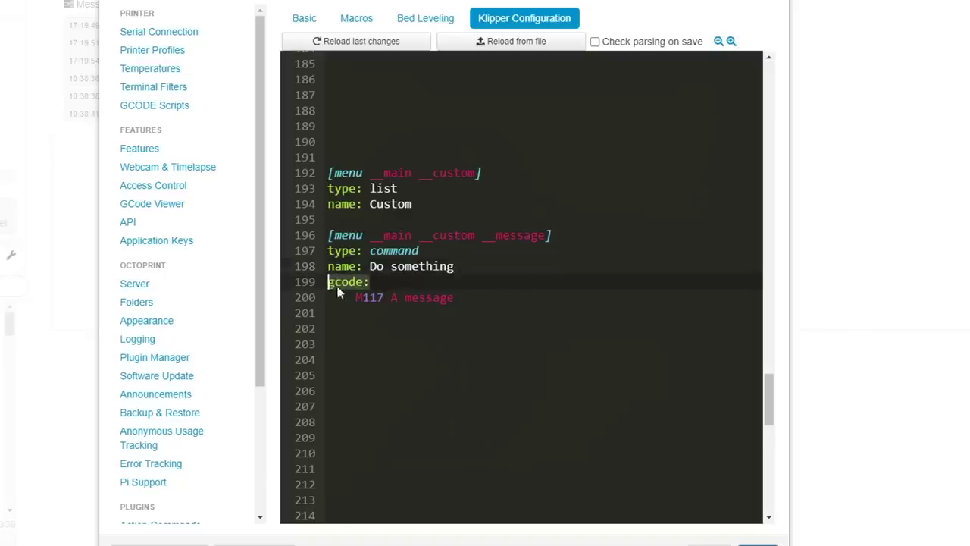
click(389, 325)
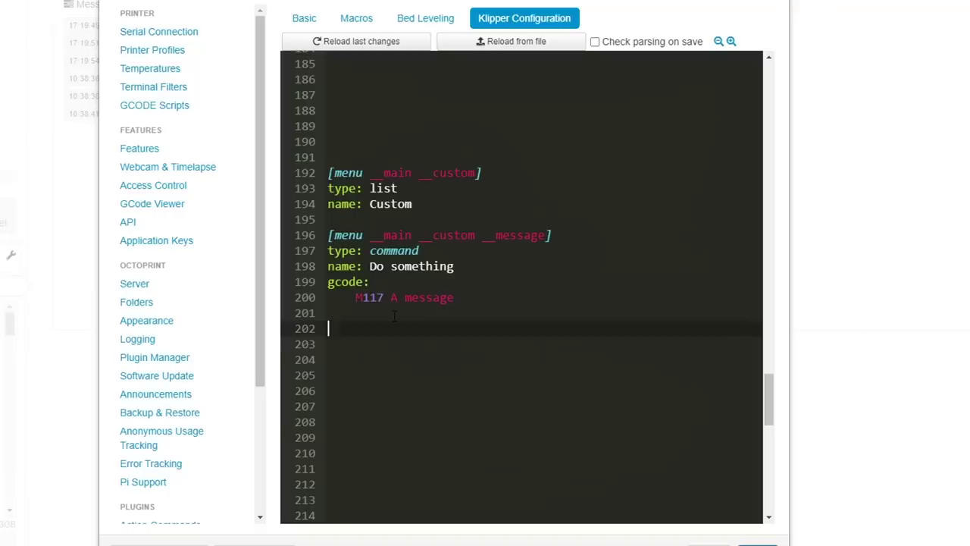
drag(391, 299, 455, 297)
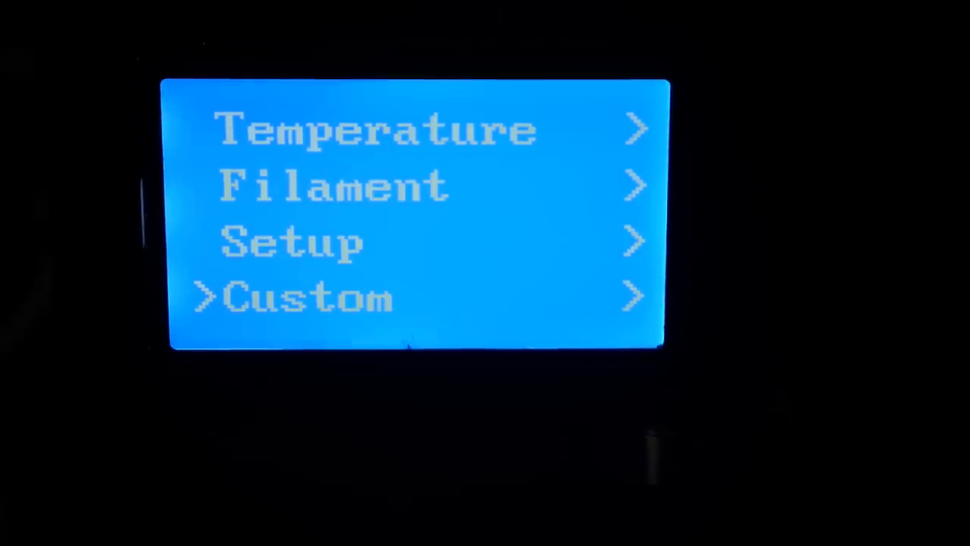
Enter the LCD's Custom submenu to see Do something, then return to the main menu.
key(Return)
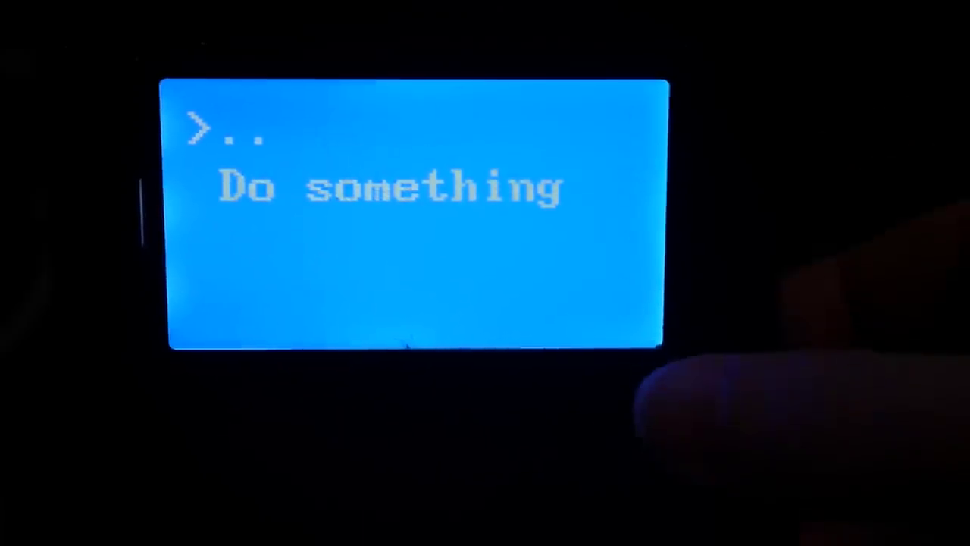
scroll(652, 454, down, 1)
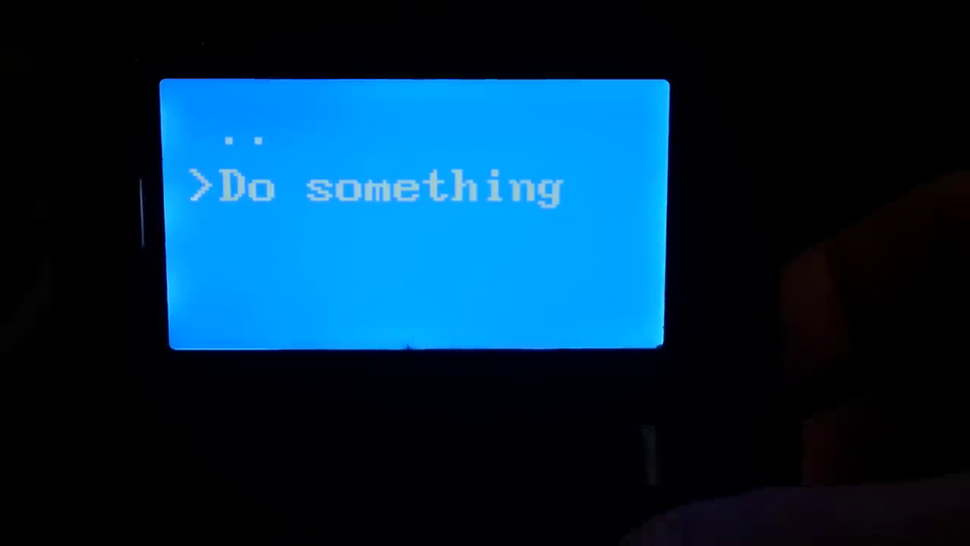
scroll(651, 454, up, 1)
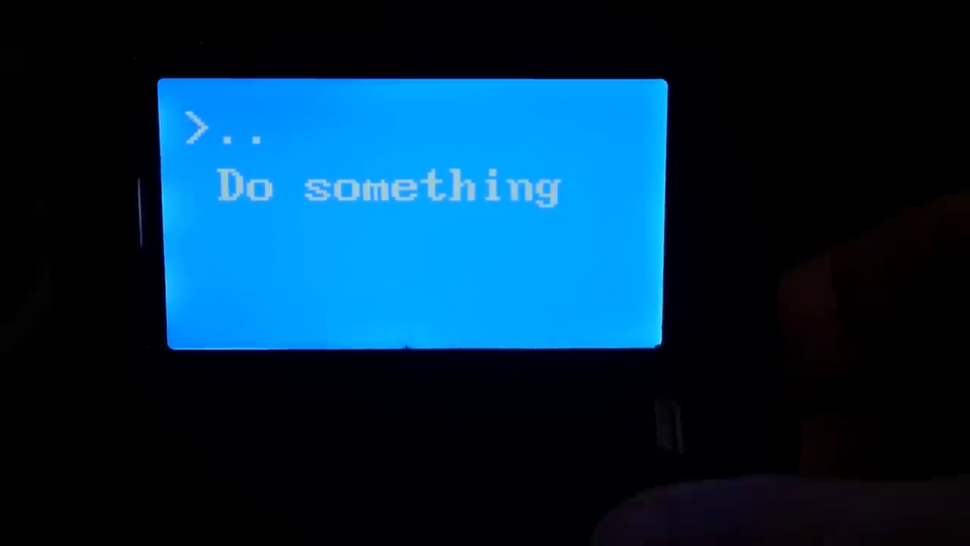
key(Return)
scroll(651, 455, up, 7)
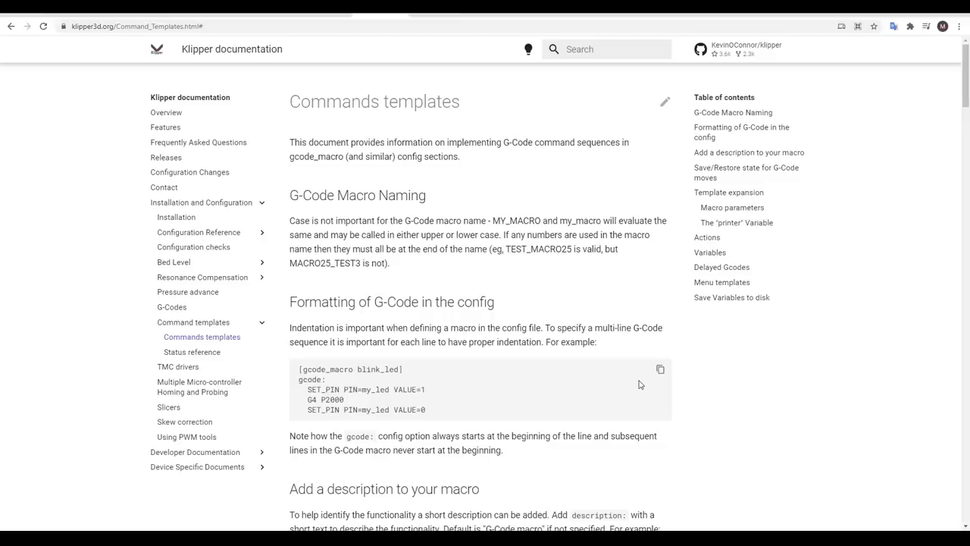
Scroll down to Menu templates and highlight the example macro's wipe_count line.
scroll(639, 384, down, 10)
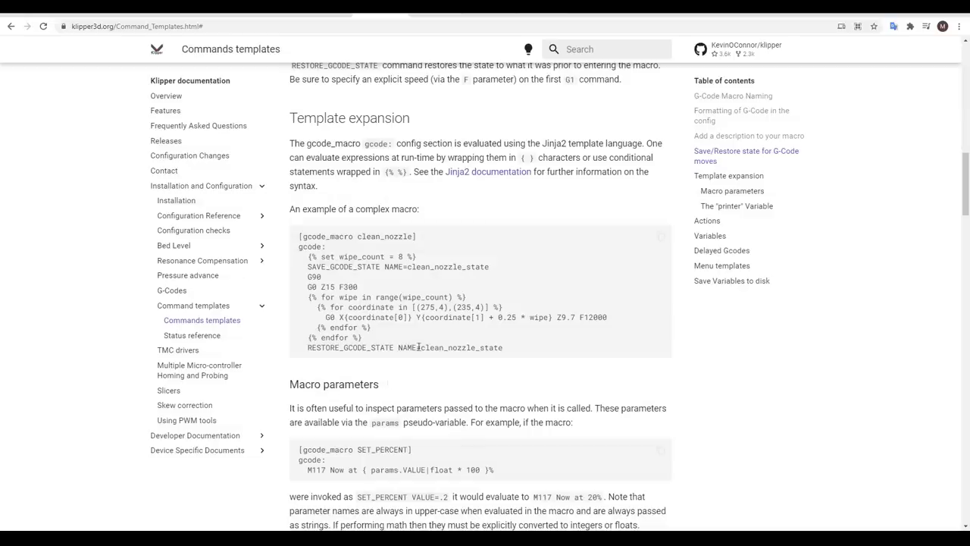
drag(308, 257, 418, 256)
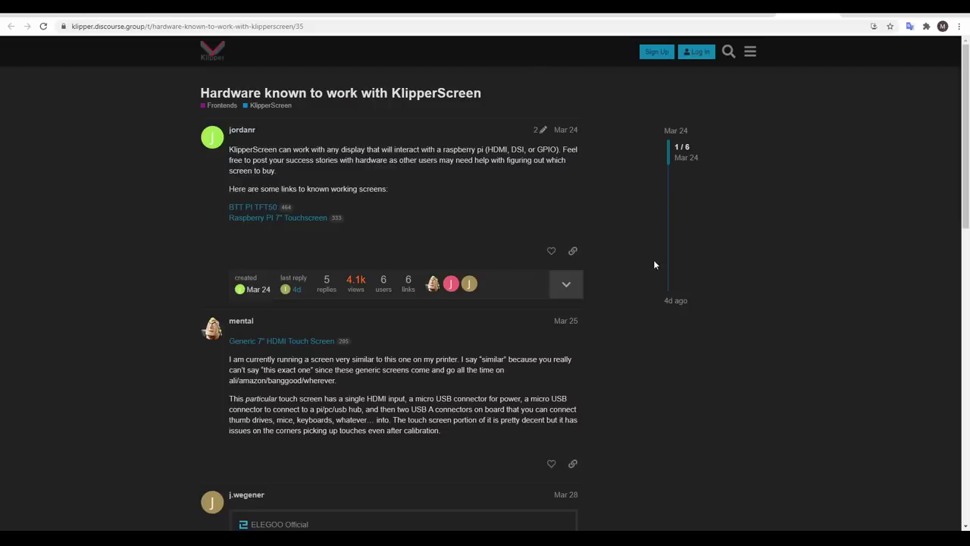
Scroll through the KlipperScreen Hardware docs and the related forum thread.
scroll(654, 265, down, 6)
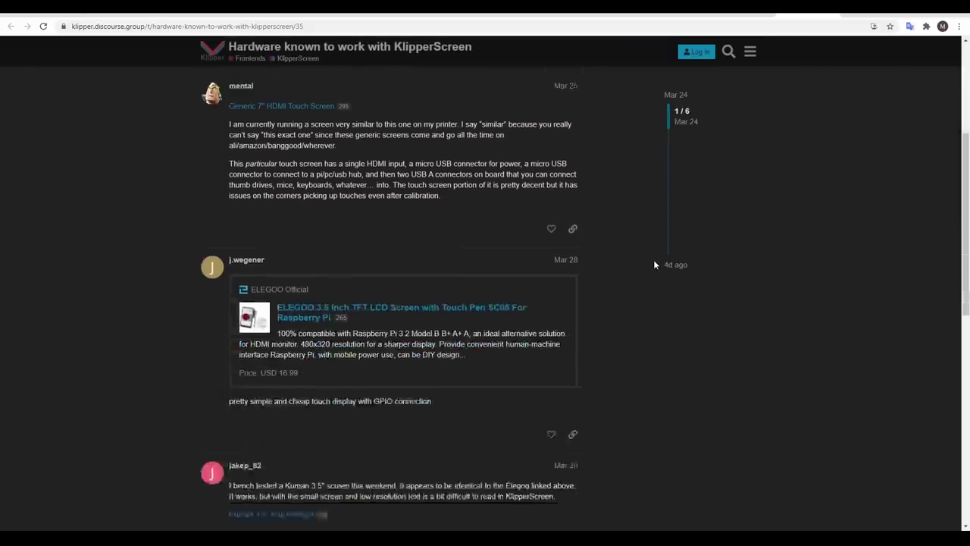
scroll(655, 264, down, 4)
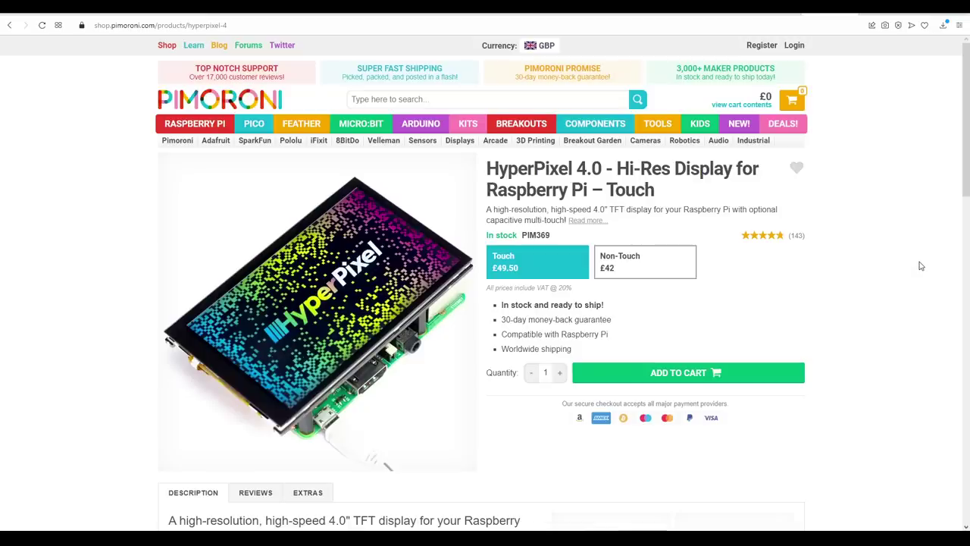
scroll(921, 265, down, 5)
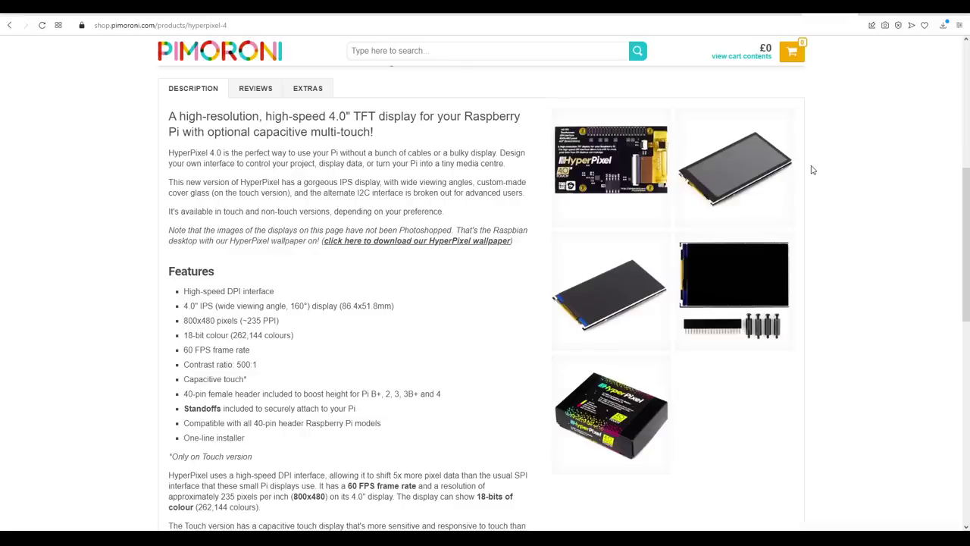
Open the Pimoroni HyperPixel 4.0 getting-started tutorial and scroll to the Attaching section.
key(ctrl+Tab)
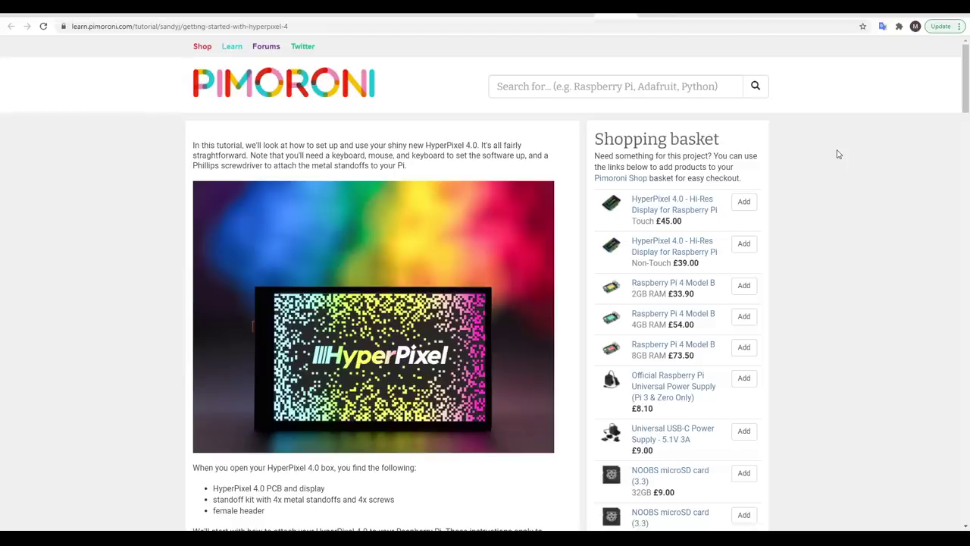
scroll(837, 154, down, 9)
scroll(837, 154, up, 4)
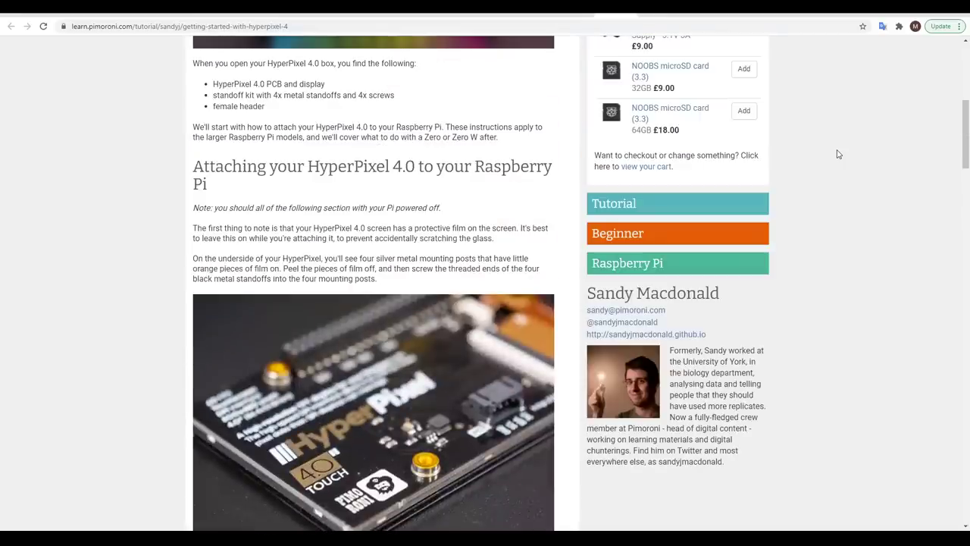
scroll(838, 154, down, 7)
scroll(838, 154, up, 6)
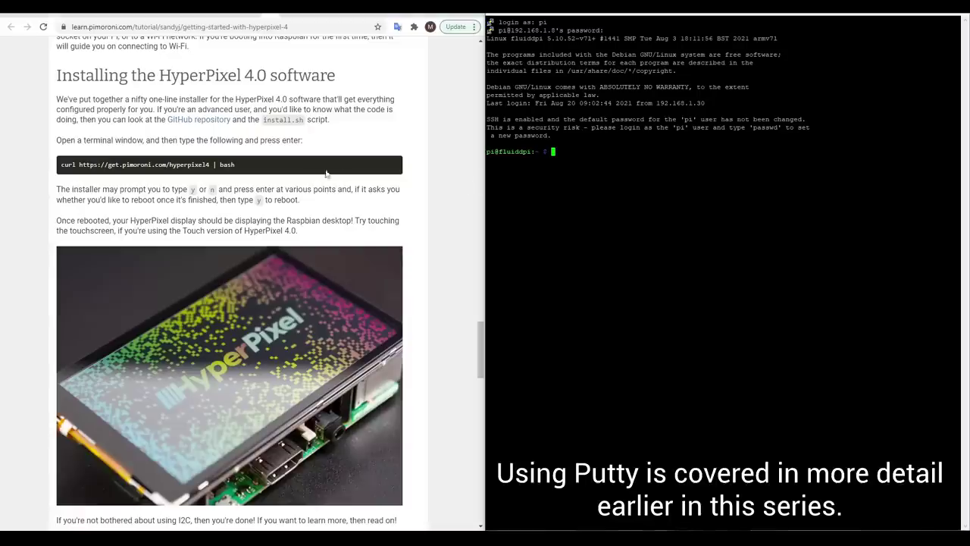
Copy the HyperPixel 4 curl install command from the tutorial and run it in PuTTY.
drag(243, 165, 60, 165)
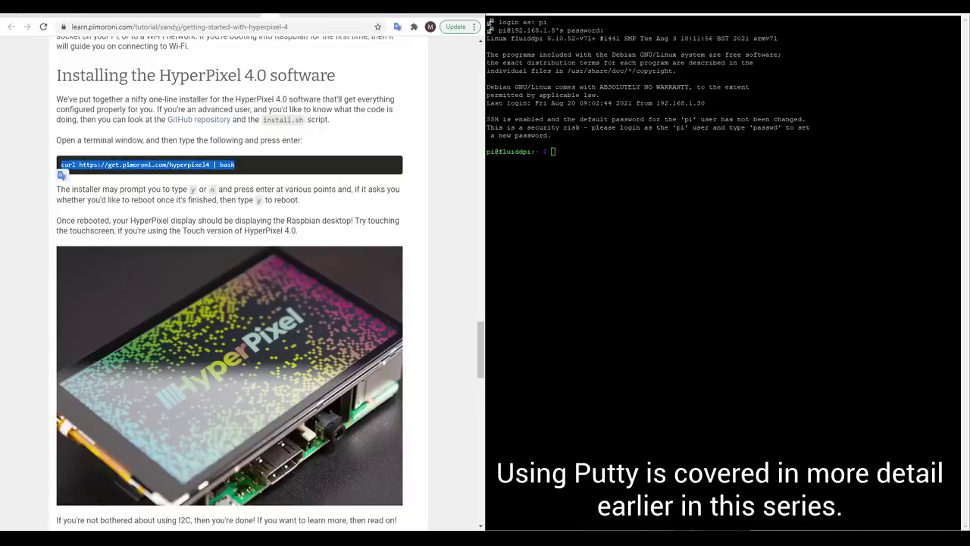
key(ctrl+c)
key(alt+Tab)
key(shift+Insert)
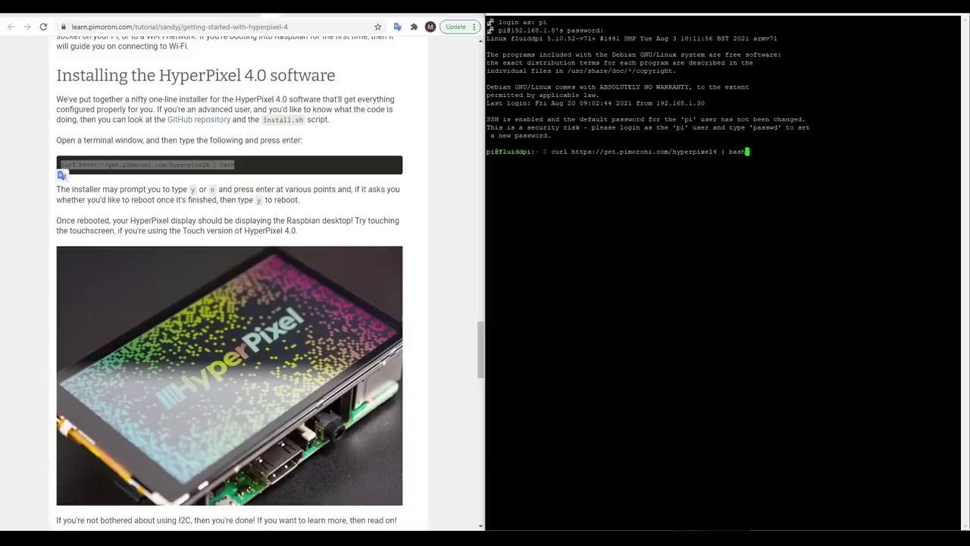
key(Return)
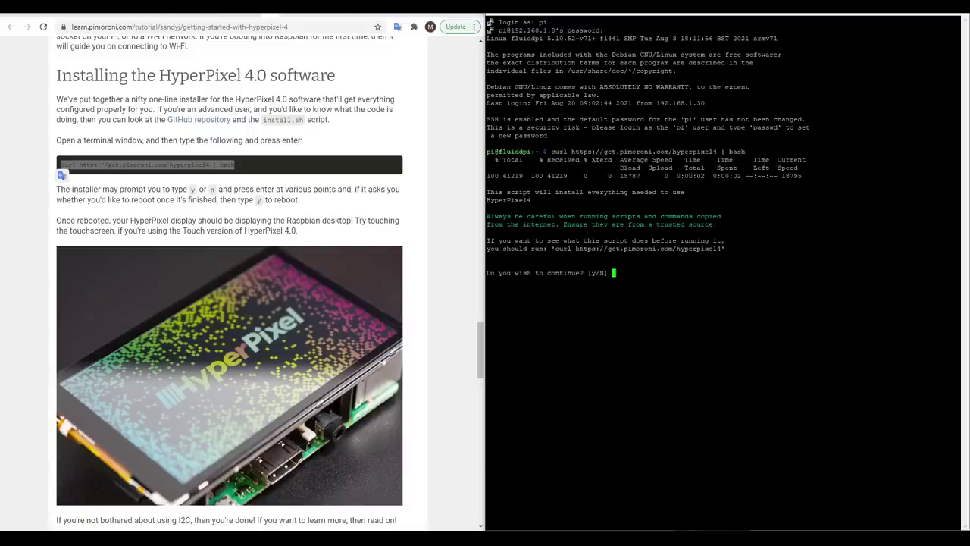
Confirm the install, choose option 1 for the rectangular Pi 4 display, and accept rebooting.
text(y)
key(Return)
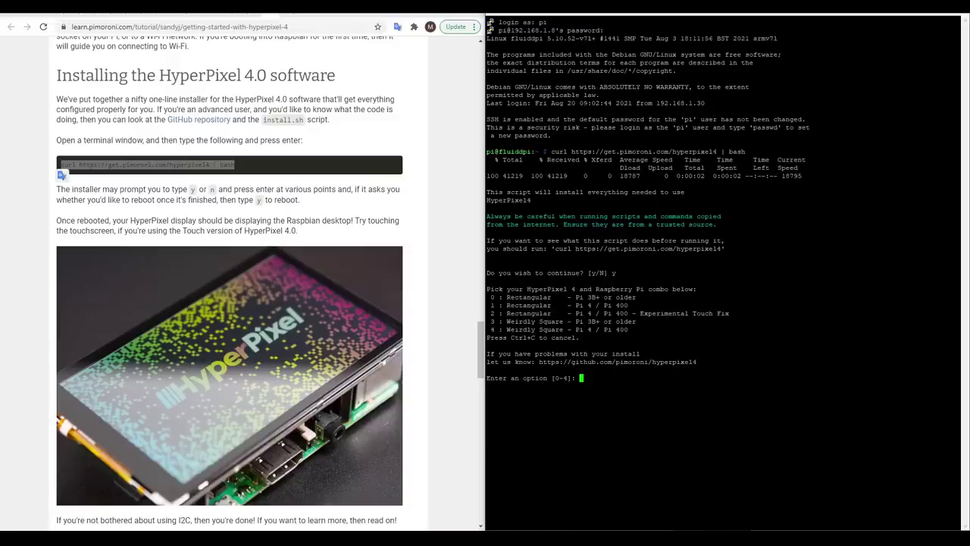
text(1)
key(Return)
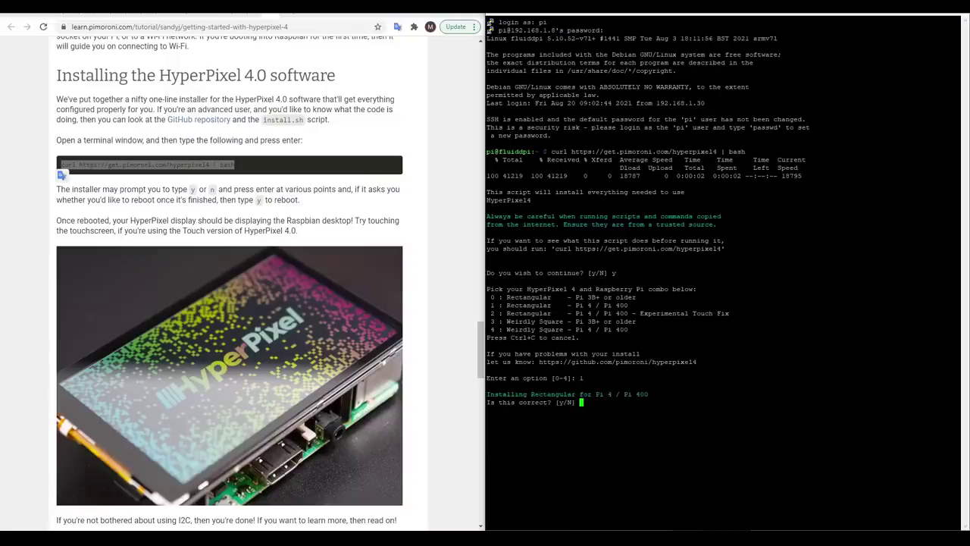
text(y)
key(Return)
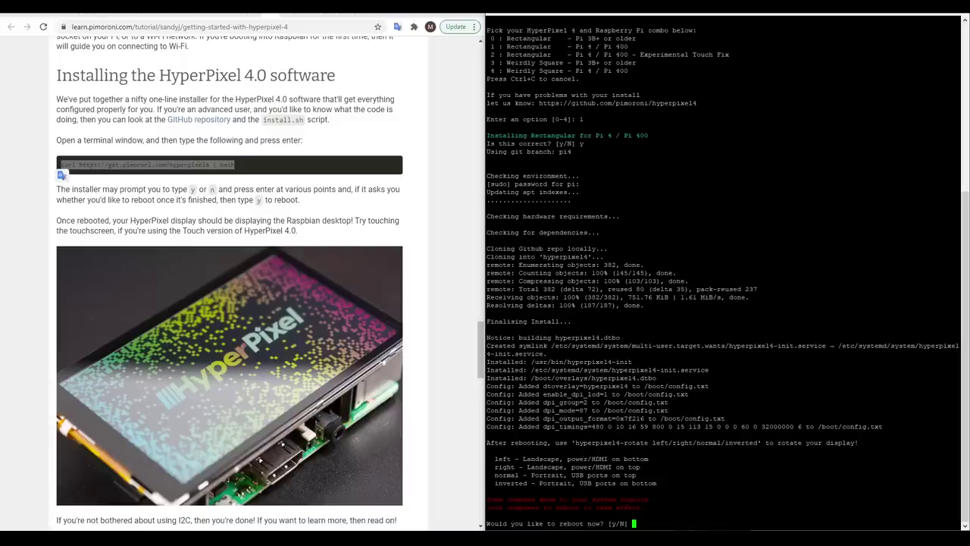
key(Return)
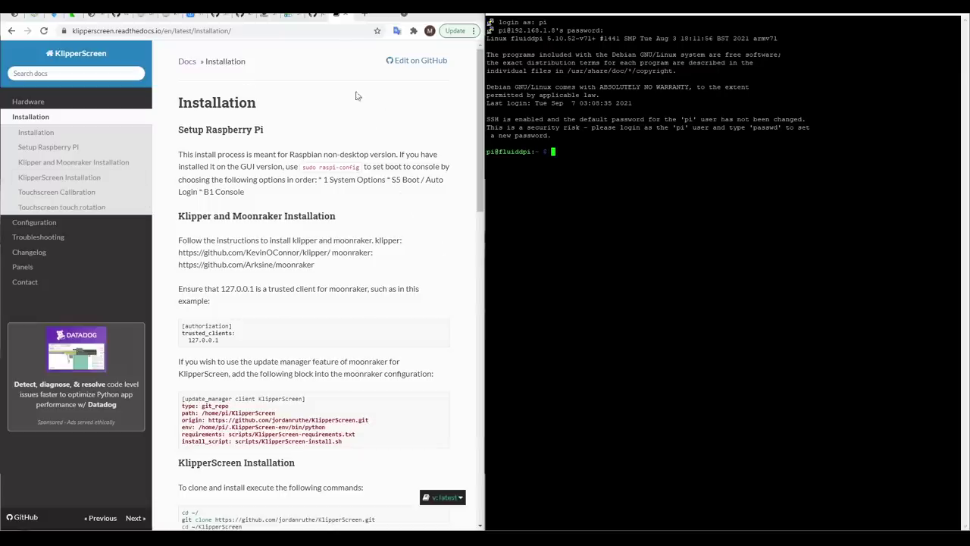
Run sudo raspi-config in PuTTY, copied from the KlipperScreen docs.
drag(303, 166, 359, 166)
key(ctrl+c)
right_click(591, 227)
key(Return)
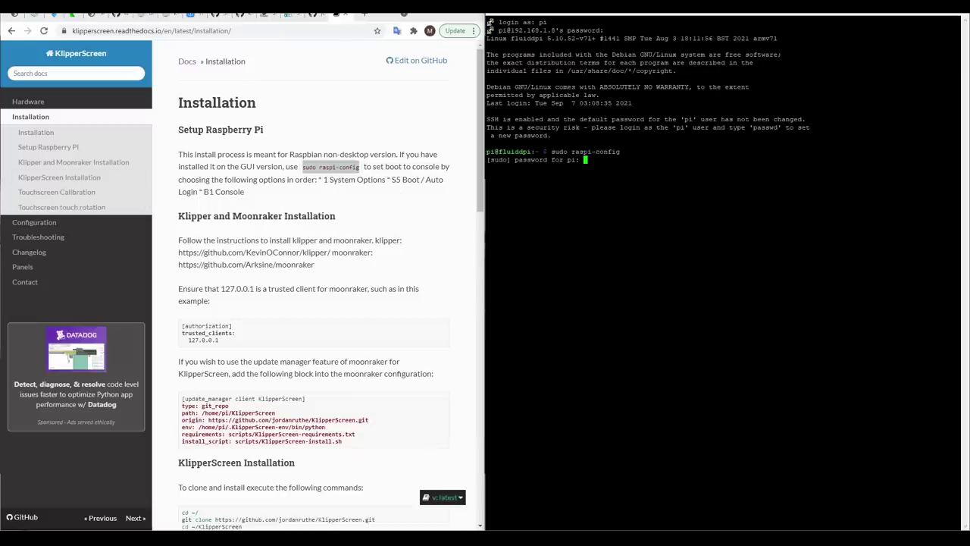
key(Return)
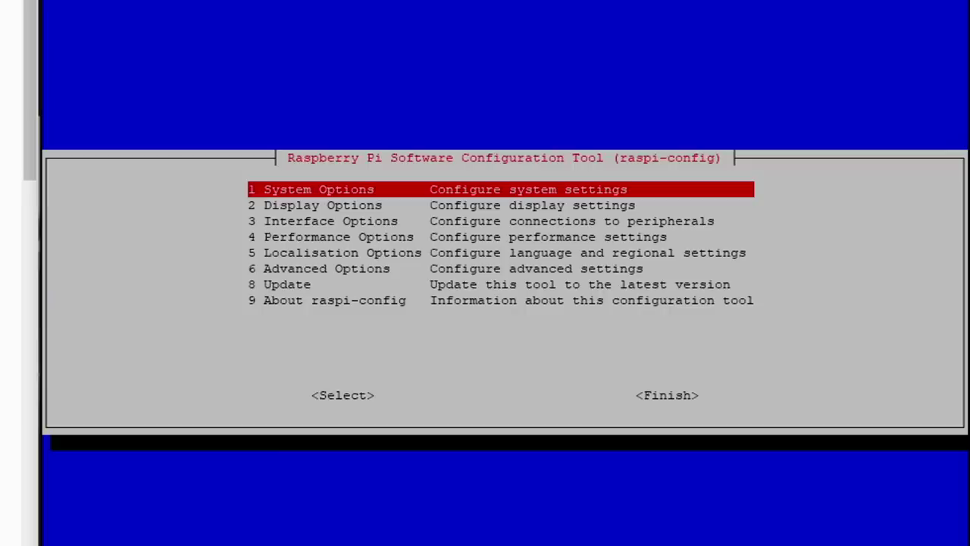
Set System Options > Boot / Auto Login to B2 Console Autologin and finish raspi-config.
key(Return)
key(Down)
key(Down)
key(Down)
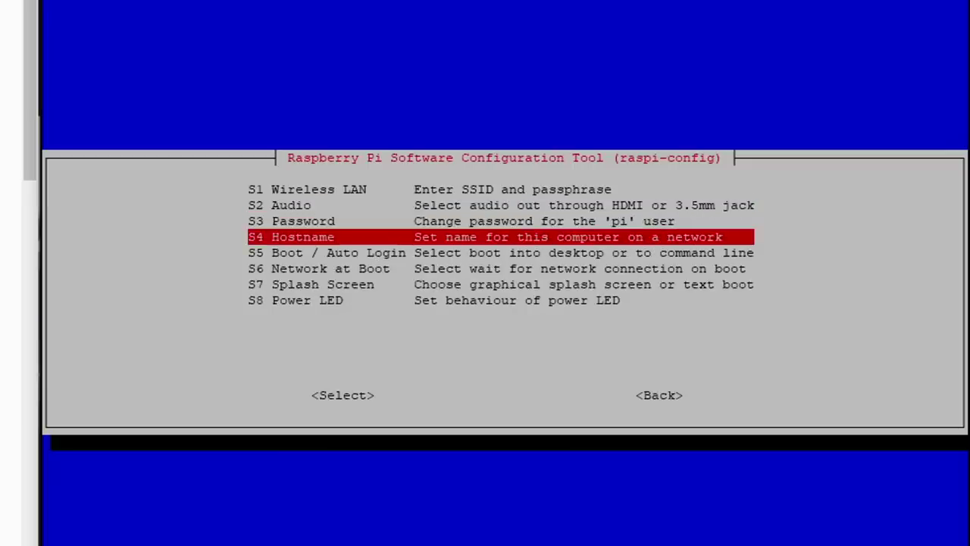
key(Down)
key(Return)
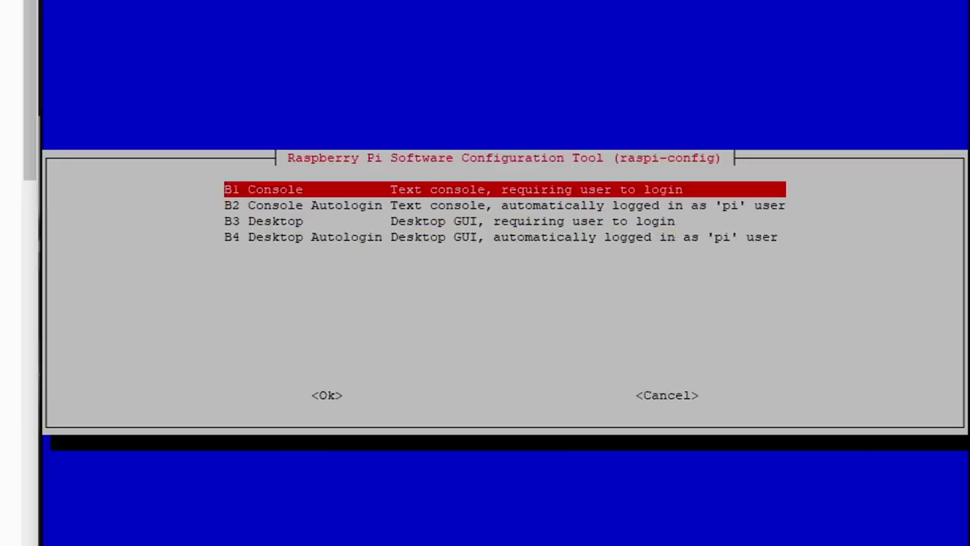
key(Down)
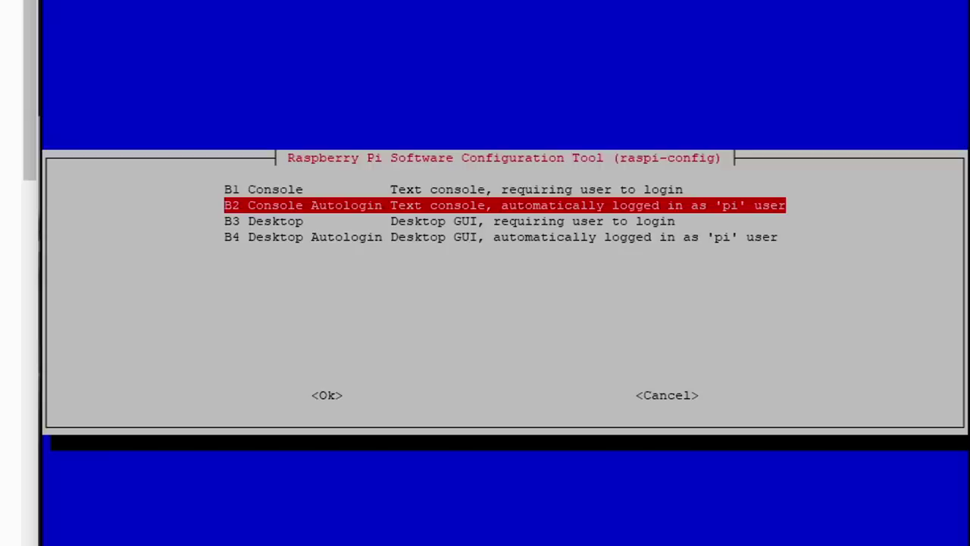
key(Return)
key(Tab)
key(Tab)
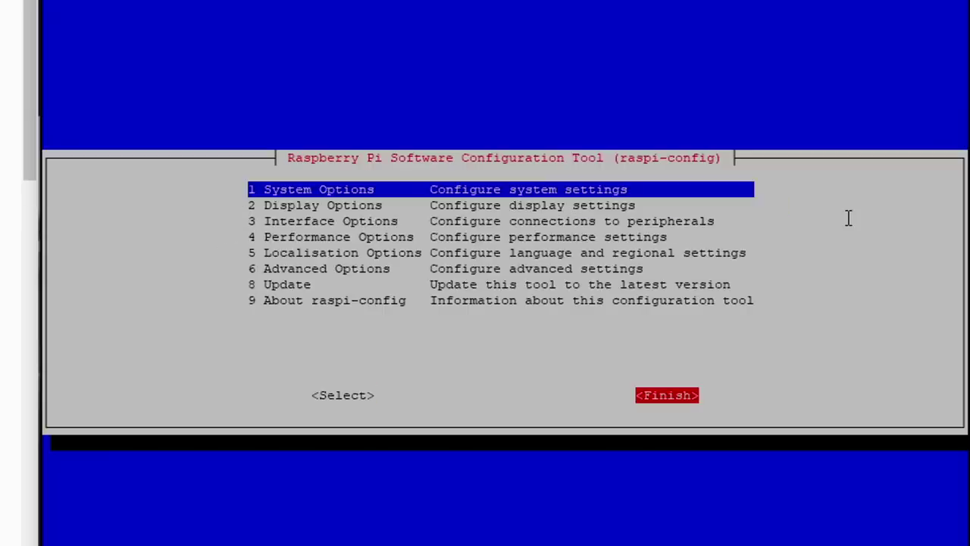
key(Return)
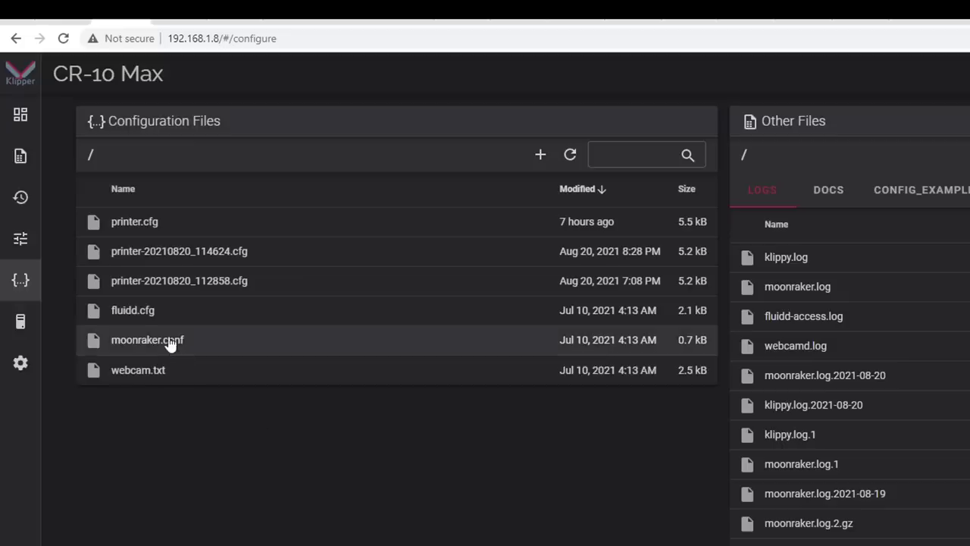
Add 127.0.0.1 as a new line under trusted_clients in moonraker.conf.
right_click(168, 340)
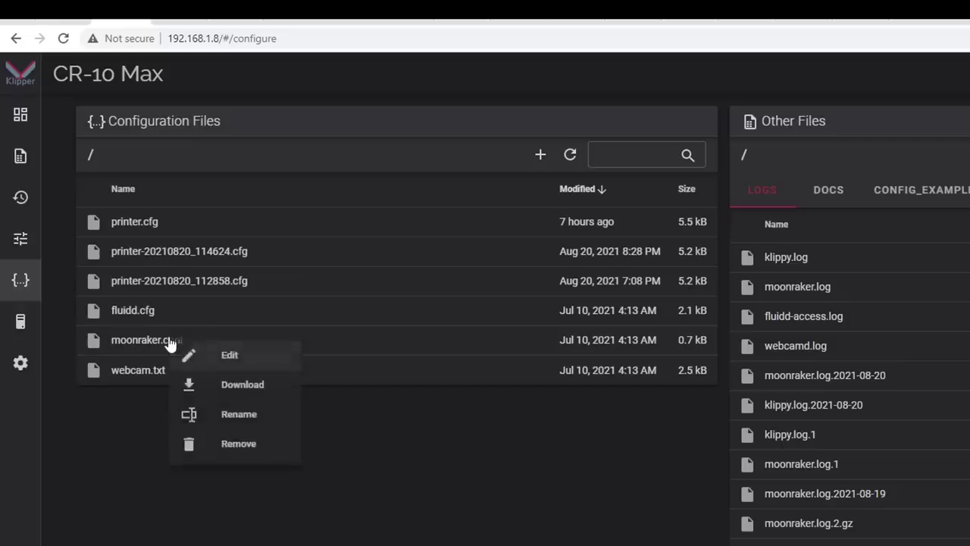
click(229, 358)
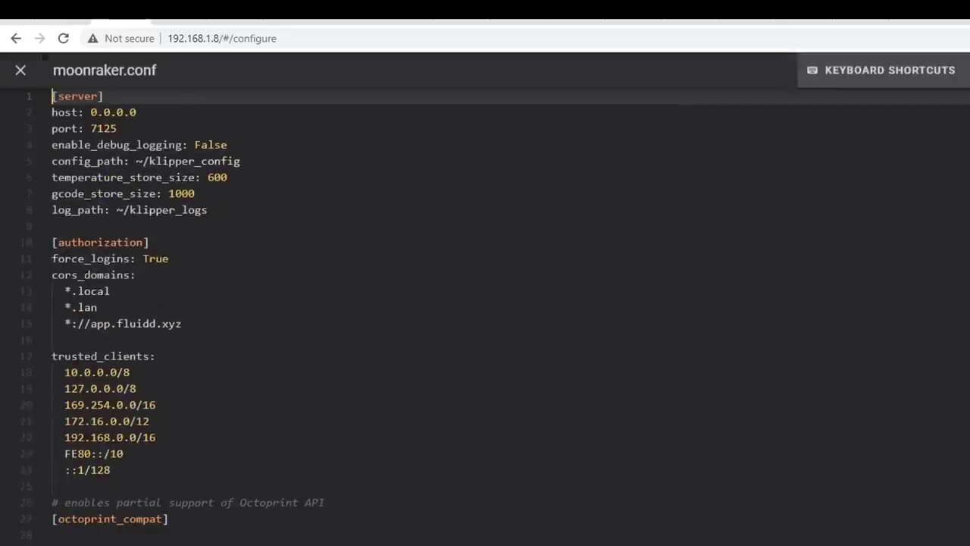
click(392, 360)
key(Return)
text(12)
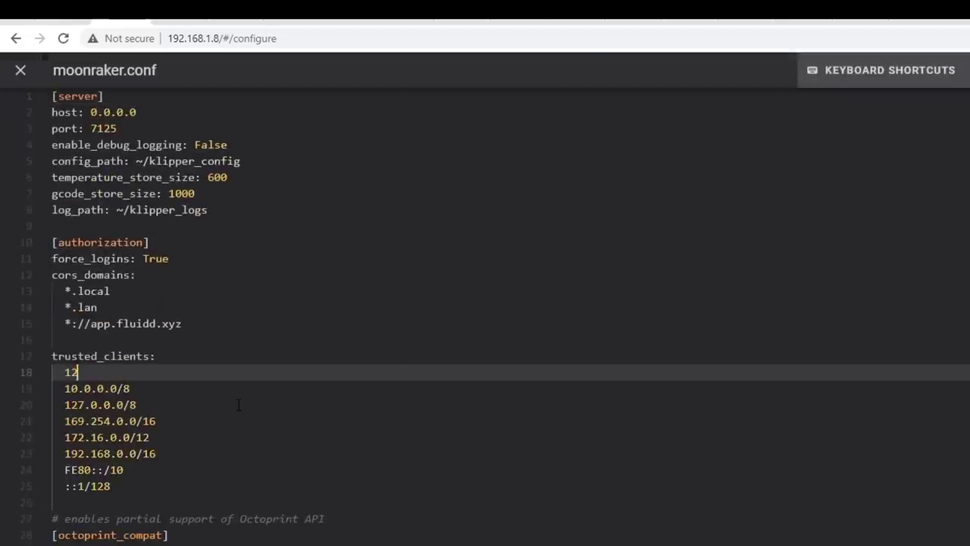
text(7.0.0.1)
Append the KlipperScreen update_manager block from the docs and Save & Restart Moonraker.
drag(264, 301, 509, 367)
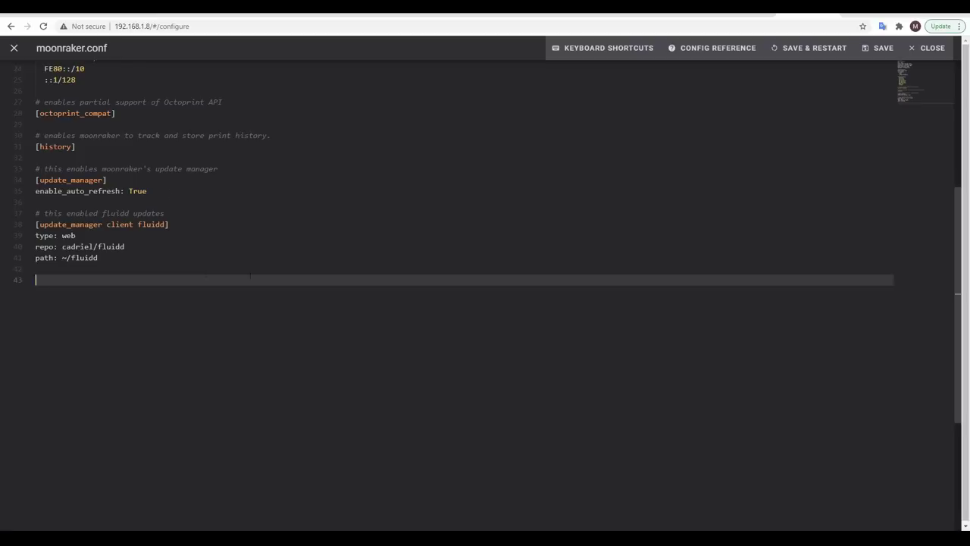
key(ctrl+v)
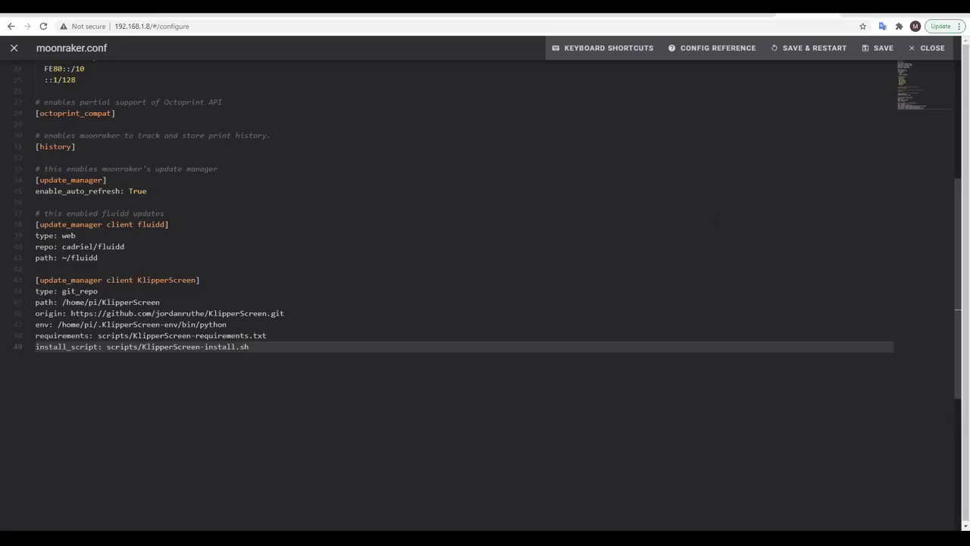
click(826, 57)
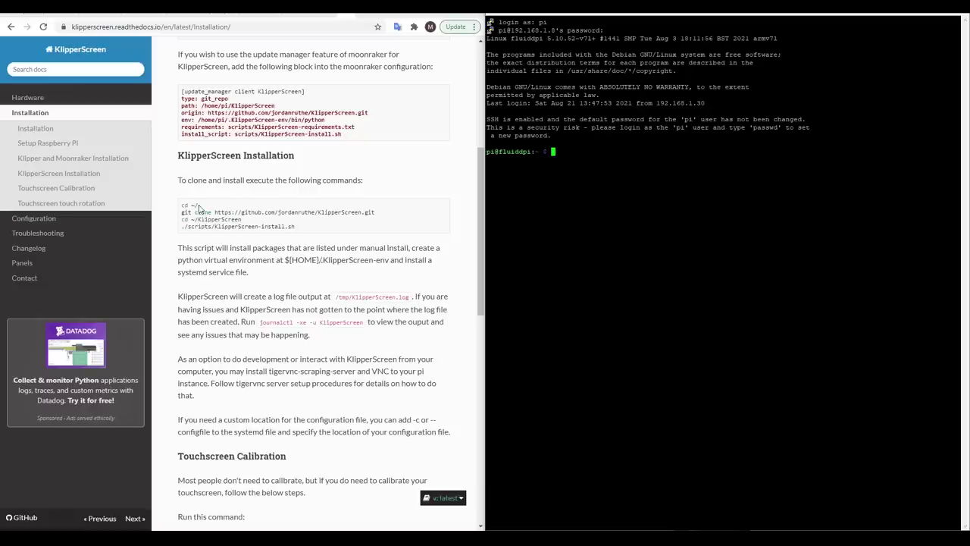
drag(199, 206, 181, 206)
Run cd ~/ and the KlipperScreen git clone command in PuTTY, pasted from the docs.
click(523, 227)
right_click(522, 227)
drag(381, 215, 181, 212)
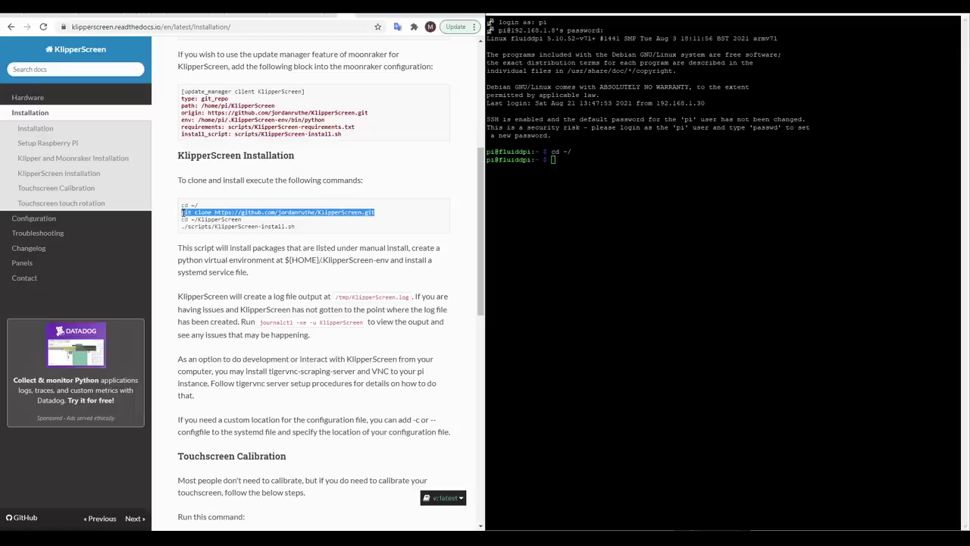
click(522, 228)
right_click(523, 228)
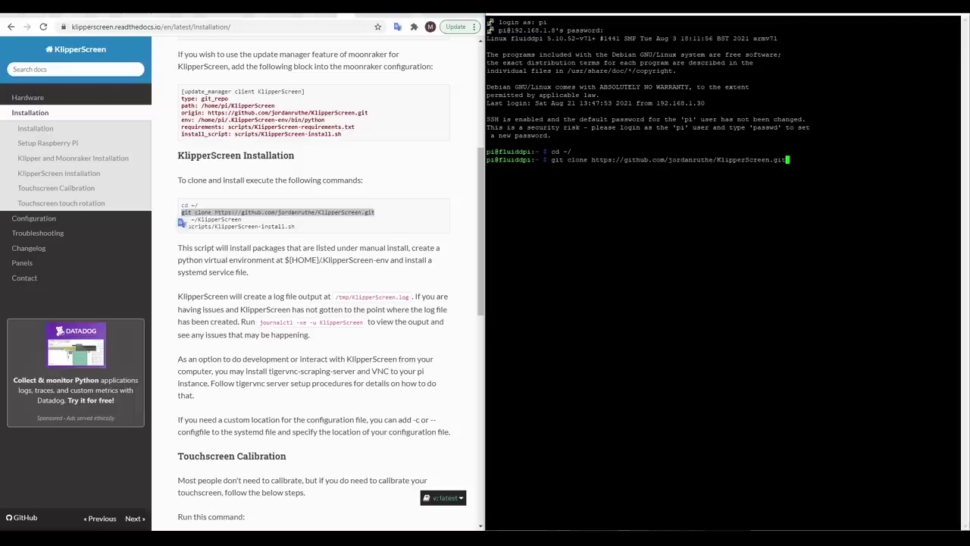
key(Return)
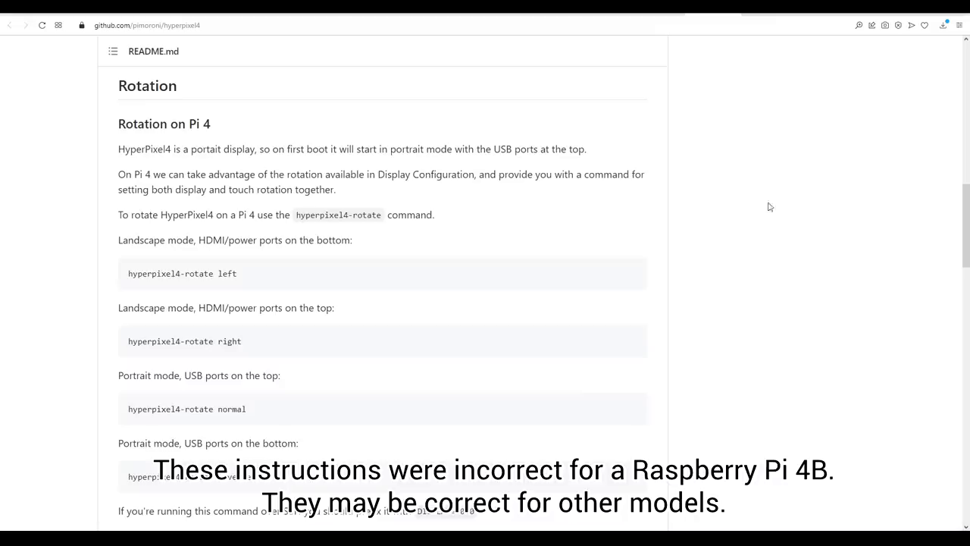
Open /boot/config.txt in nano, comment out dtoverlay=vc4-fkms-v3d, and exit to the shell.
scroll(349, 121, down, 5)
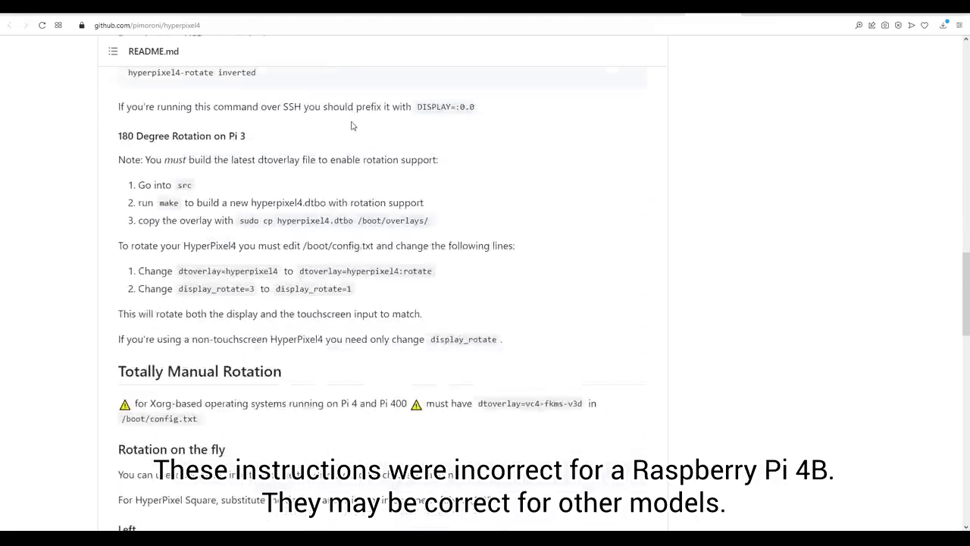
scroll(351, 125, down, 7)
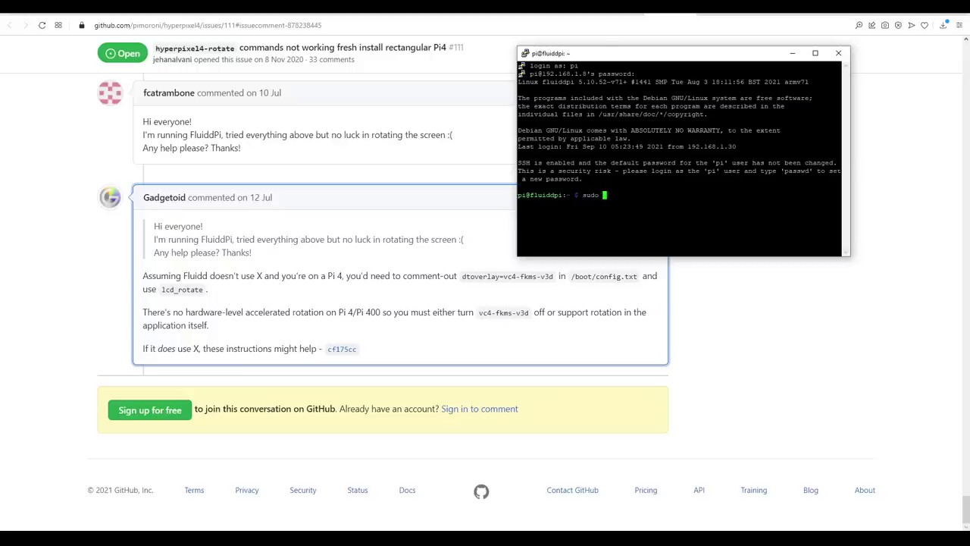
text(nan)
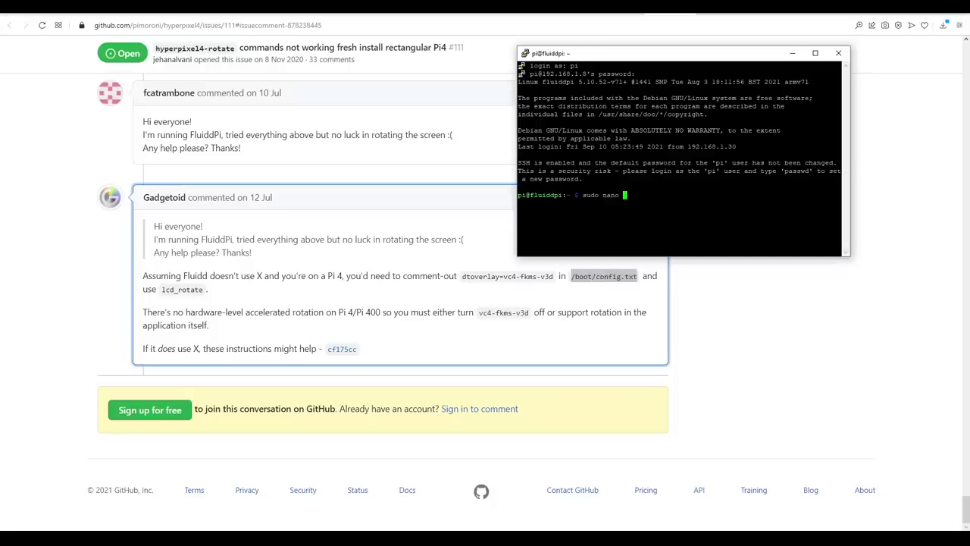
text(o)
key(shift+Insert)
key(Return)
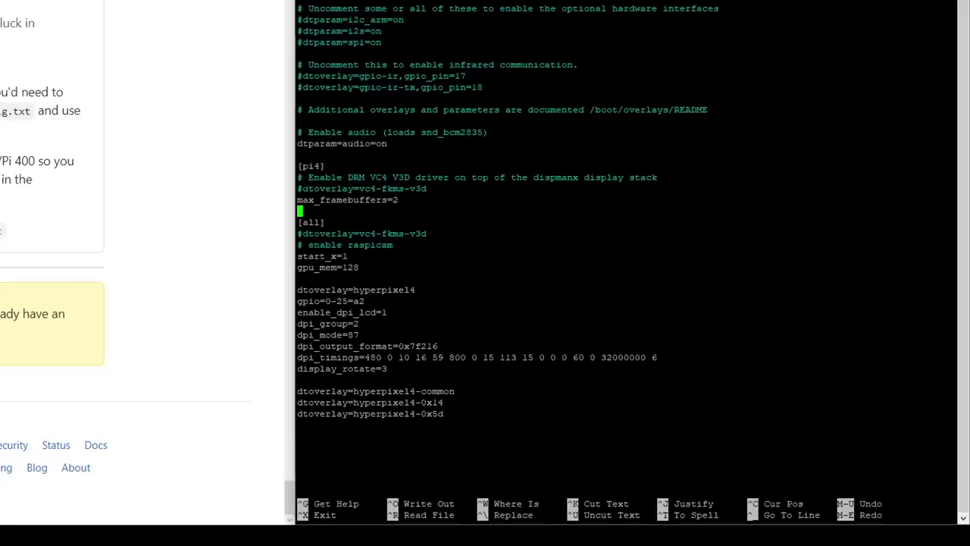
drag(298, 187, 307, 188)
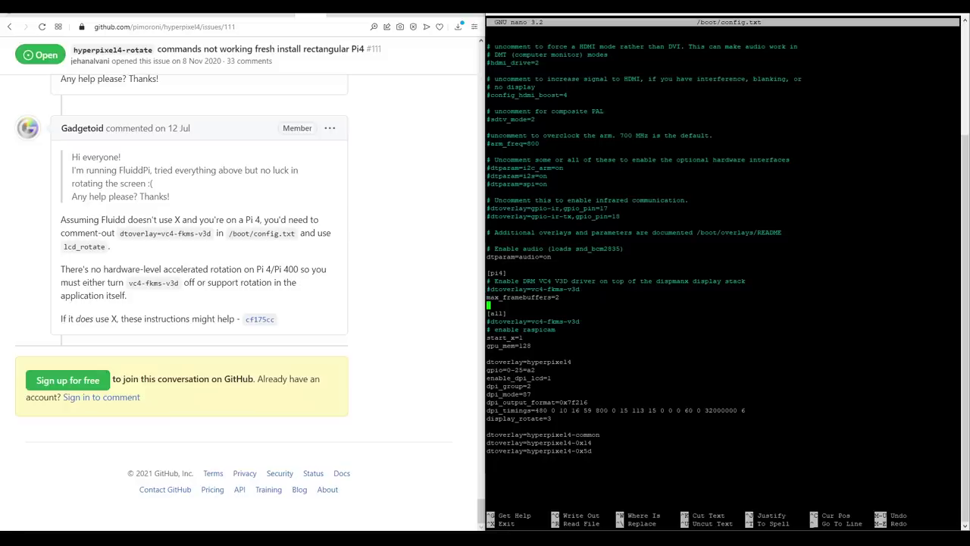
key(ctrl+x)
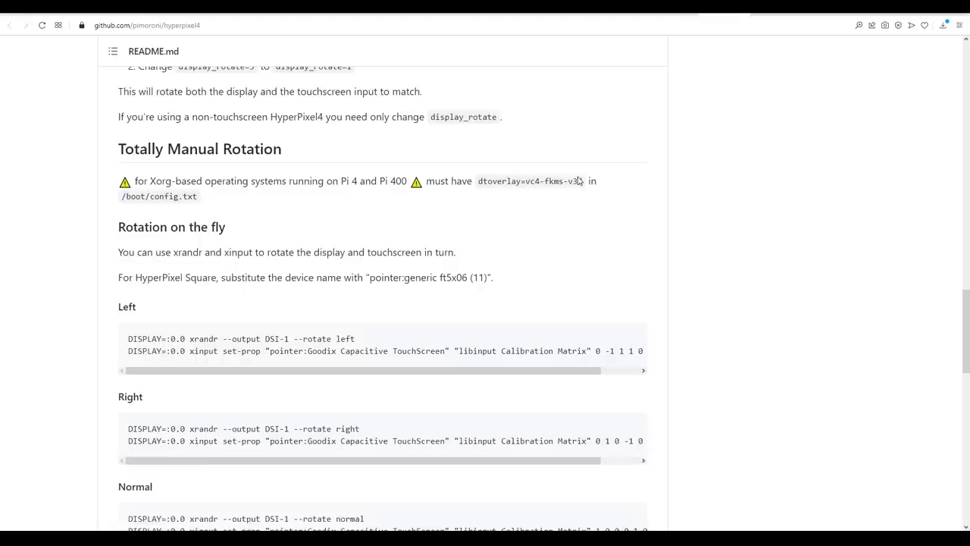
scroll(578, 178, down, 3)
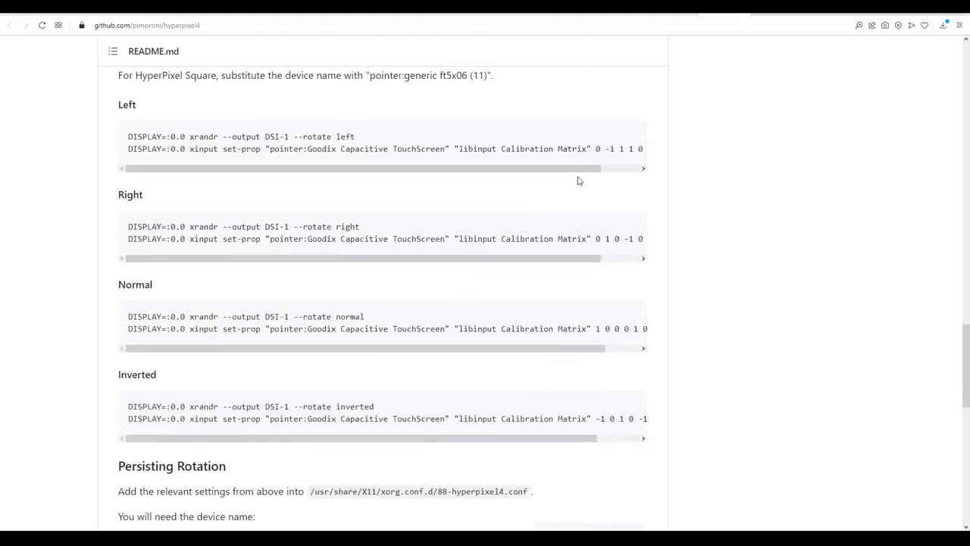
Open /usr/share/X11/xorg.conf.d/88-hyperpixel4.conf in nano, compare it with the README block, and exit unchanged.
scroll(578, 180, down, 5)
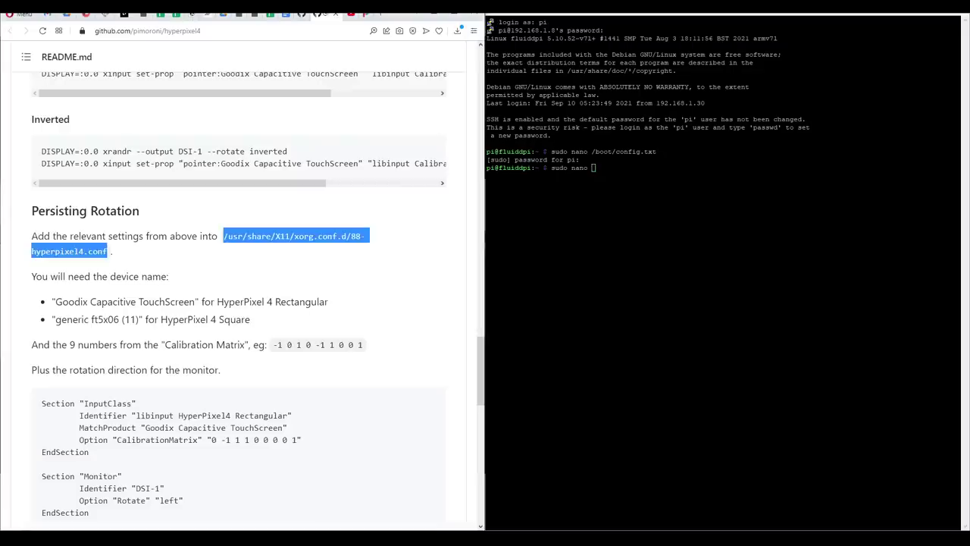
key(shift+Insert)
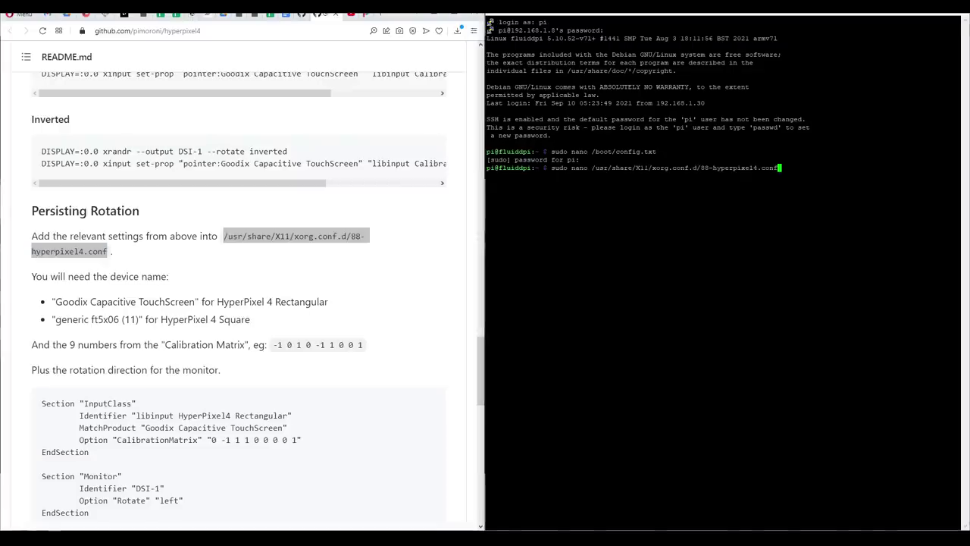
key(Return)
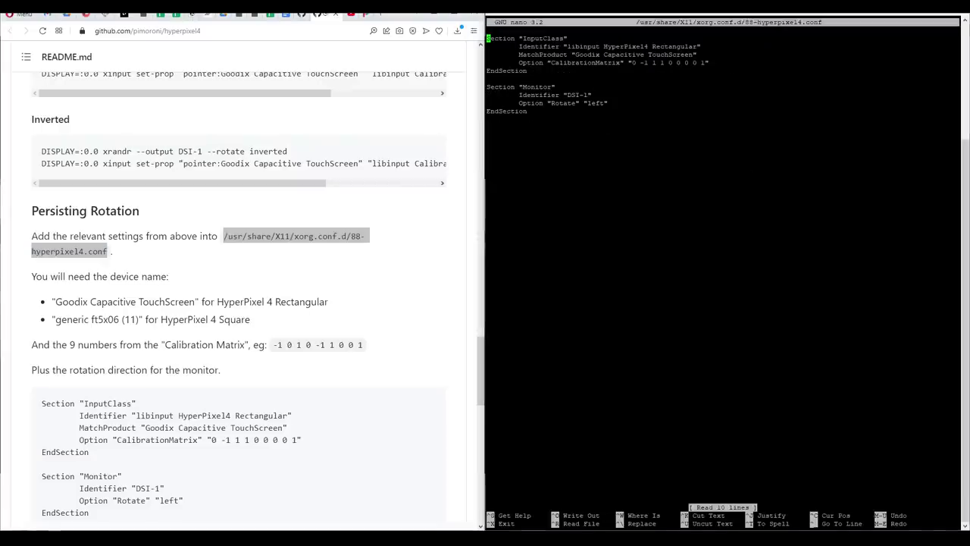
scroll(394, 296, down, 2)
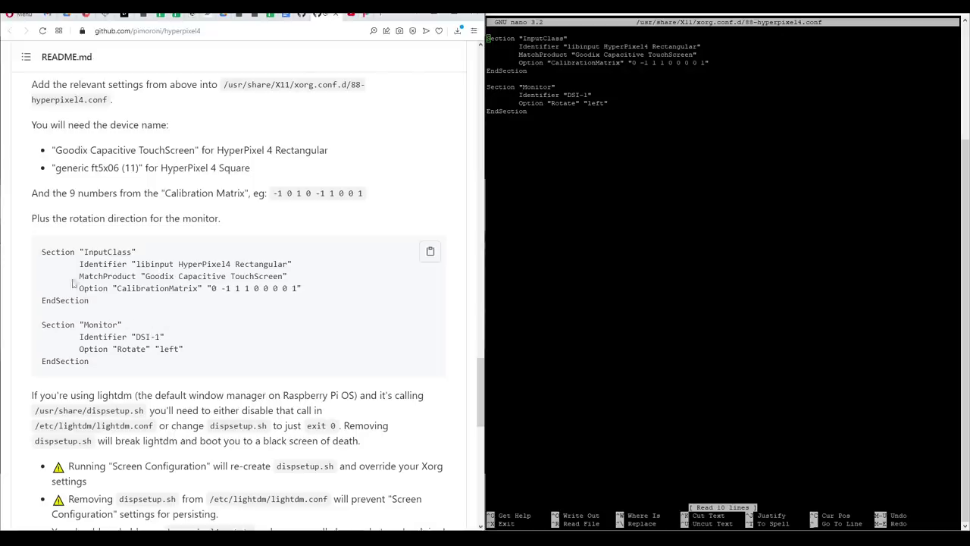
drag(42, 255, 90, 362)
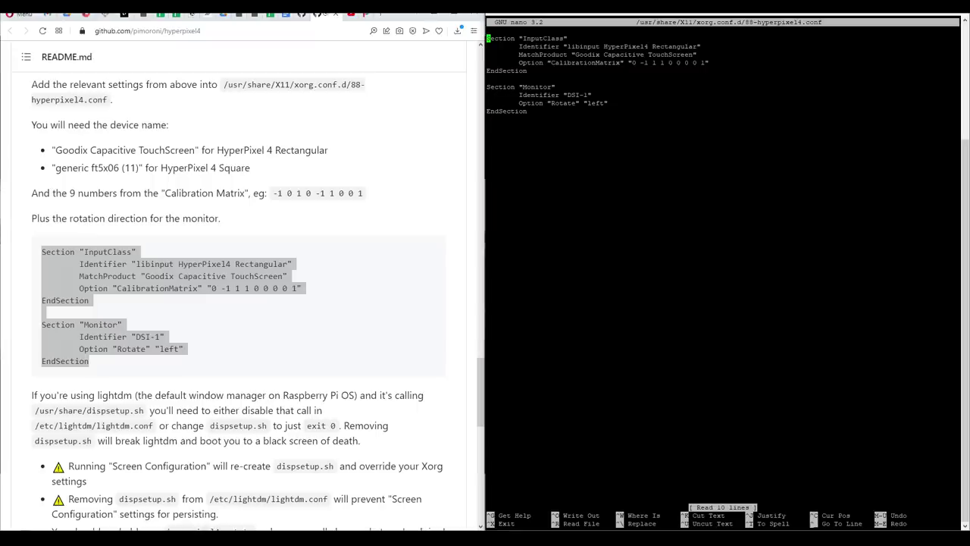
key(ctrl+x)
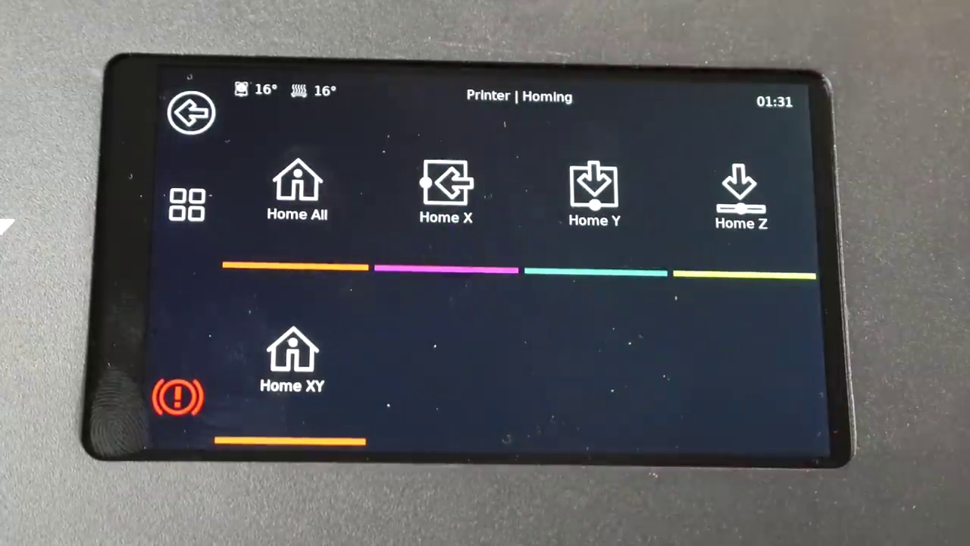
Set the extruder target temperature to 200°C using the number pad.
click(191, 112)
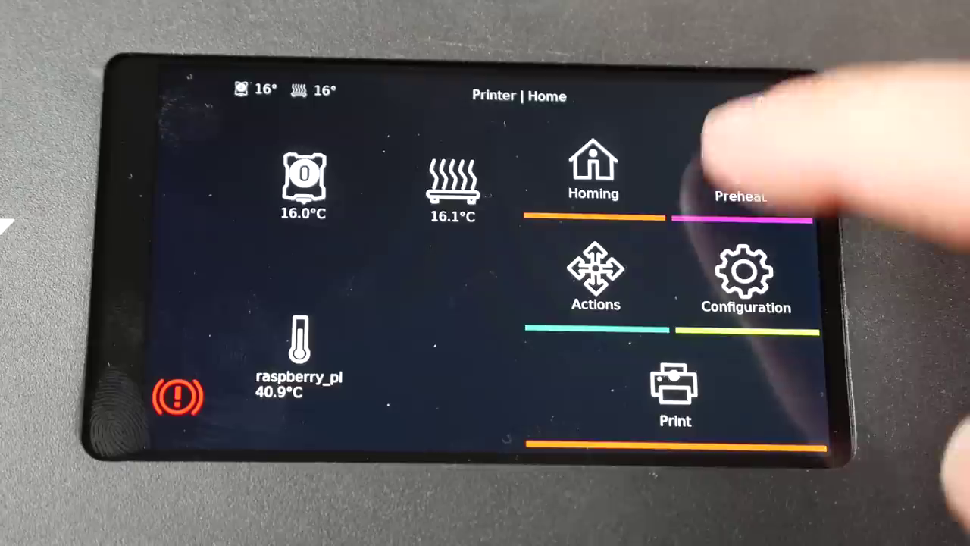
click(736, 178)
click(748, 364)
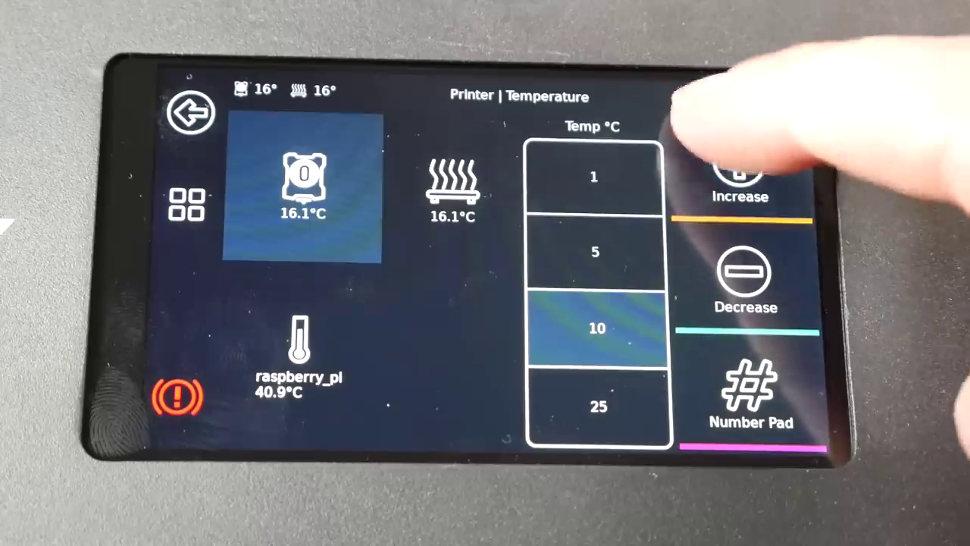
click(739, 171)
click(740, 171)
click(740, 170)
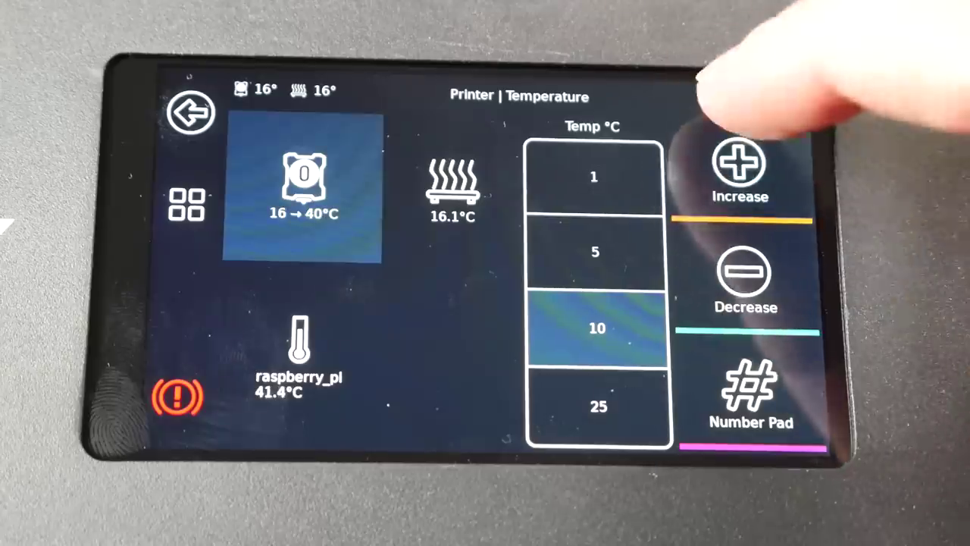
click(739, 170)
click(750, 394)
click(668, 175)
click(673, 335)
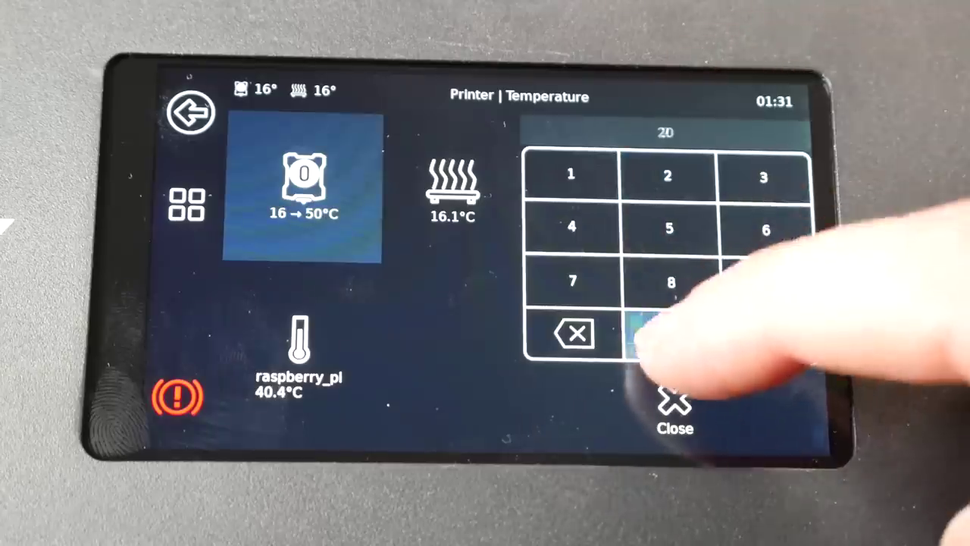
click(672, 335)
click(771, 335)
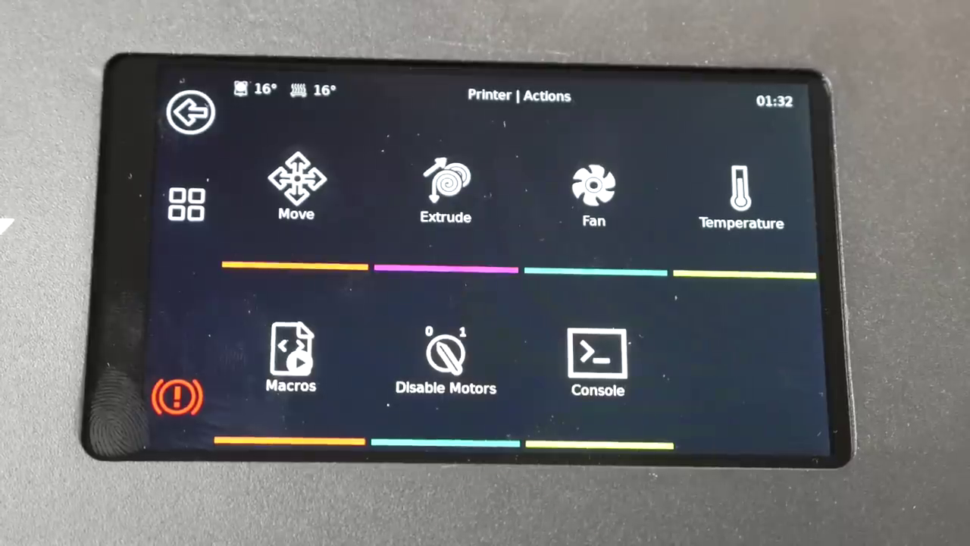
Turn the fan to full speed and set the screen power-off time to 15 minutes.
click(593, 193)
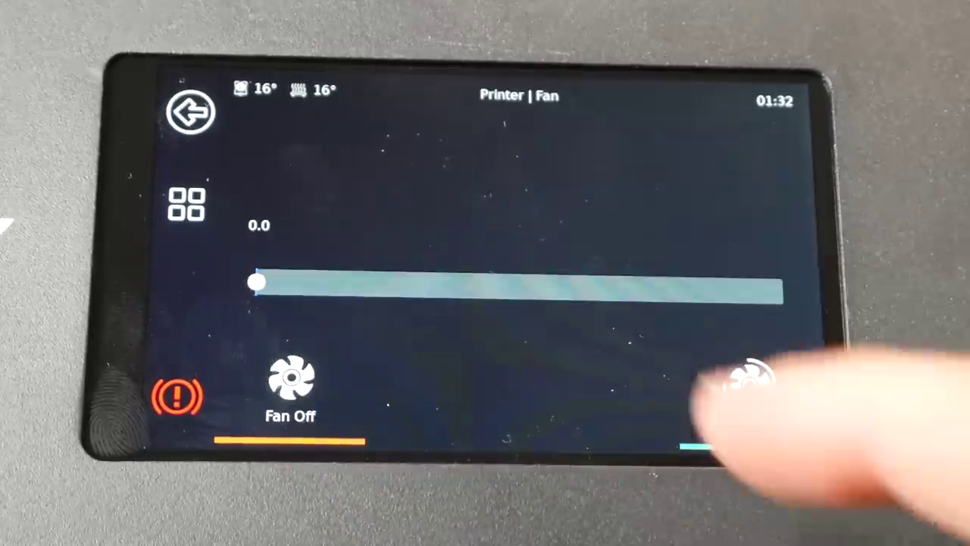
click(746, 398)
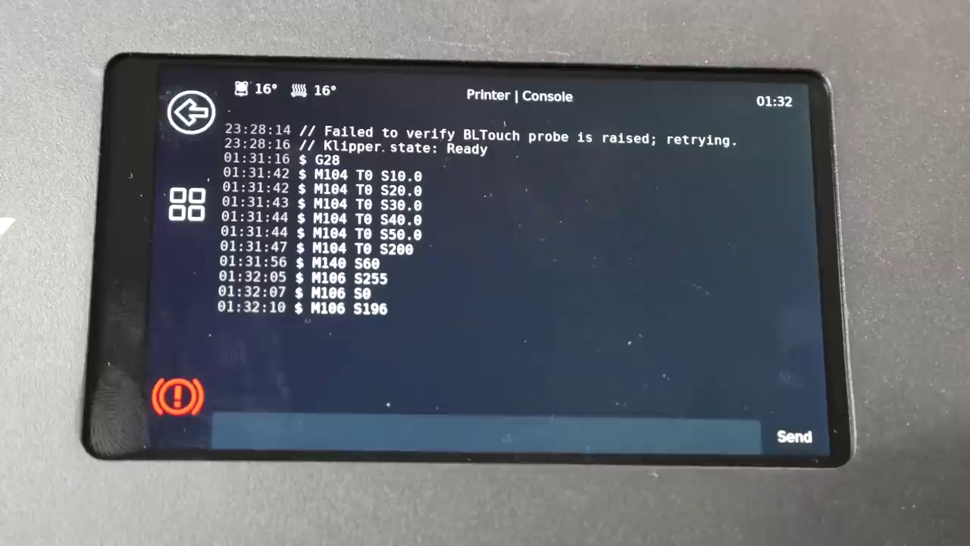
click(557, 431)
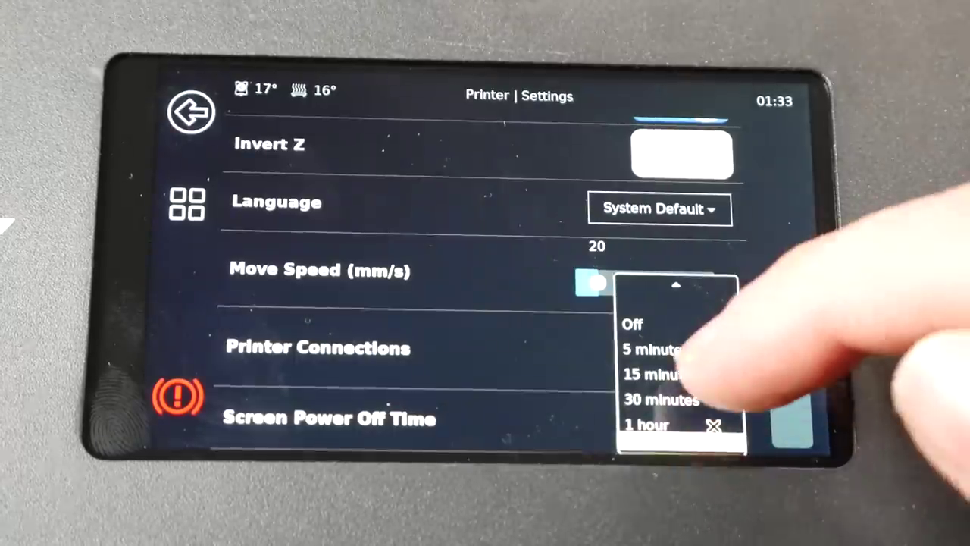
click(650, 374)
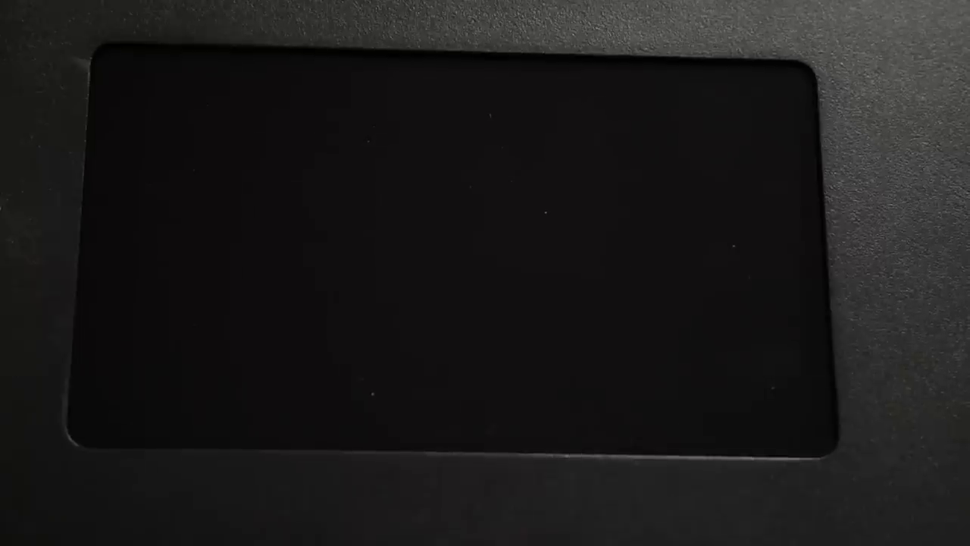
click(596, 199)
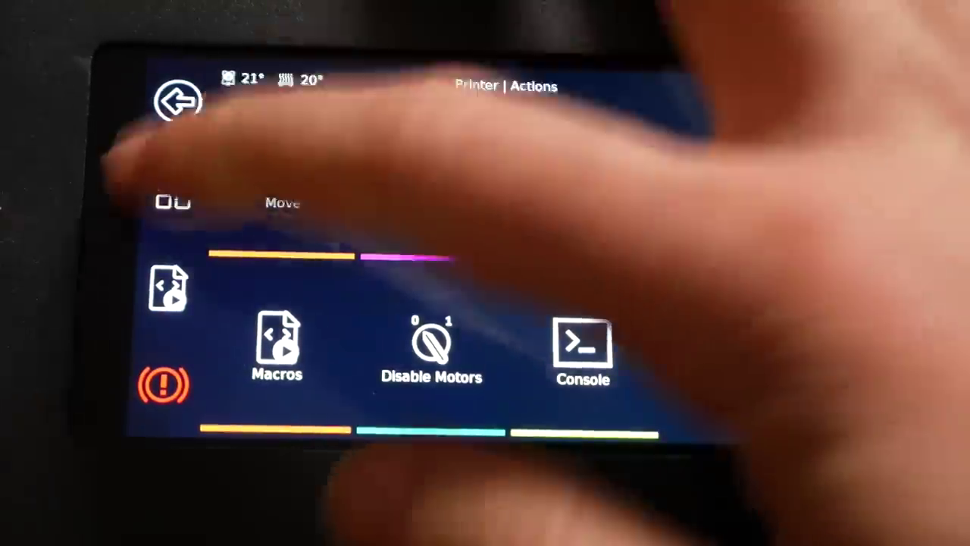
click(177, 101)
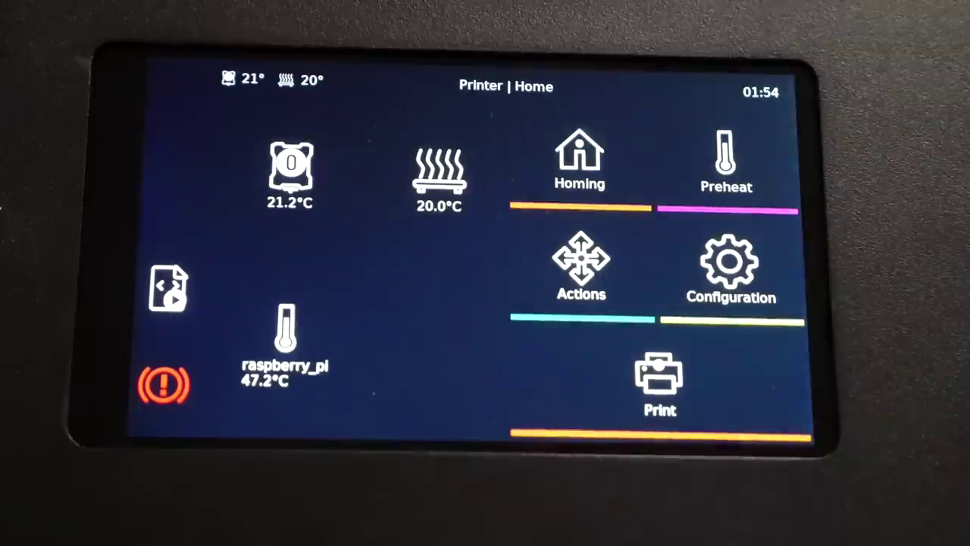
Update KlipperScreen after viewing its changelog, then open the print file list.
click(168, 288)
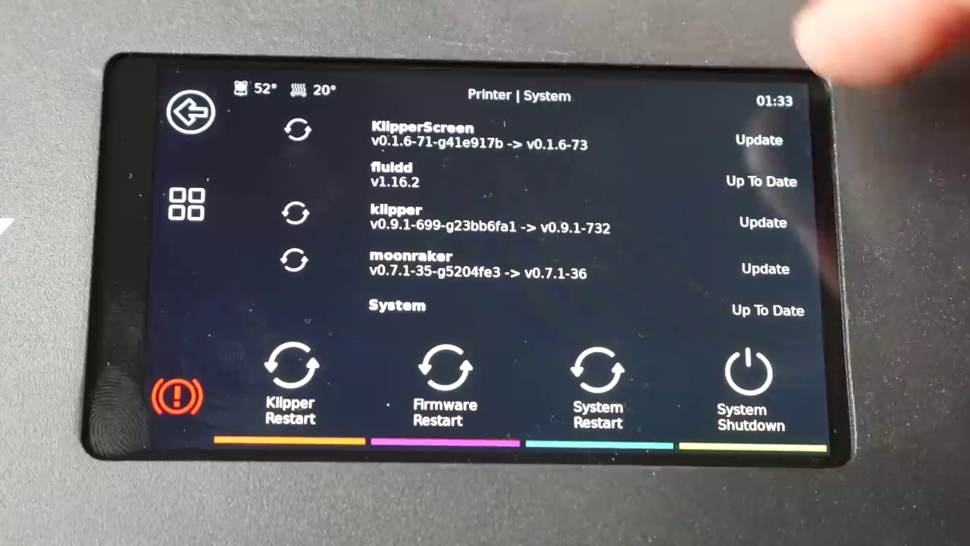
click(758, 140)
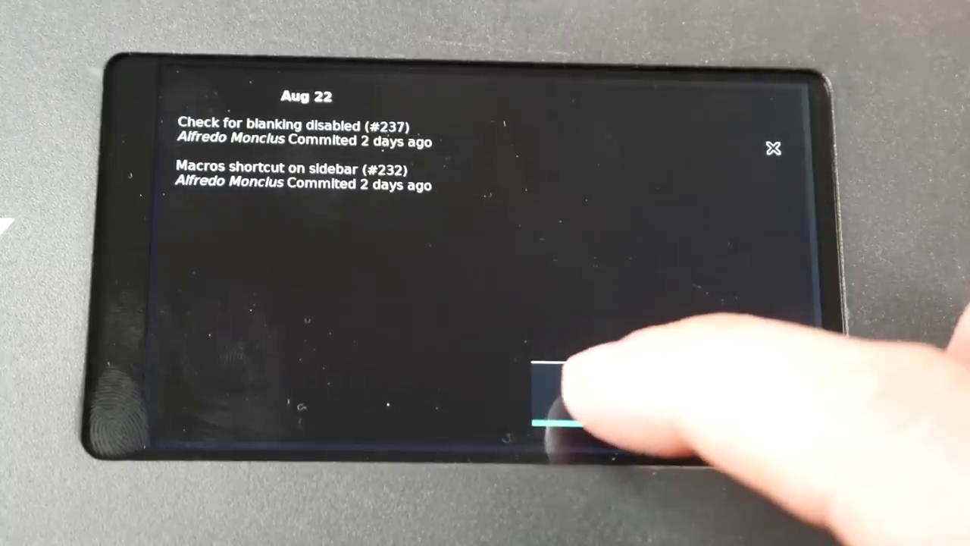
click(580, 392)
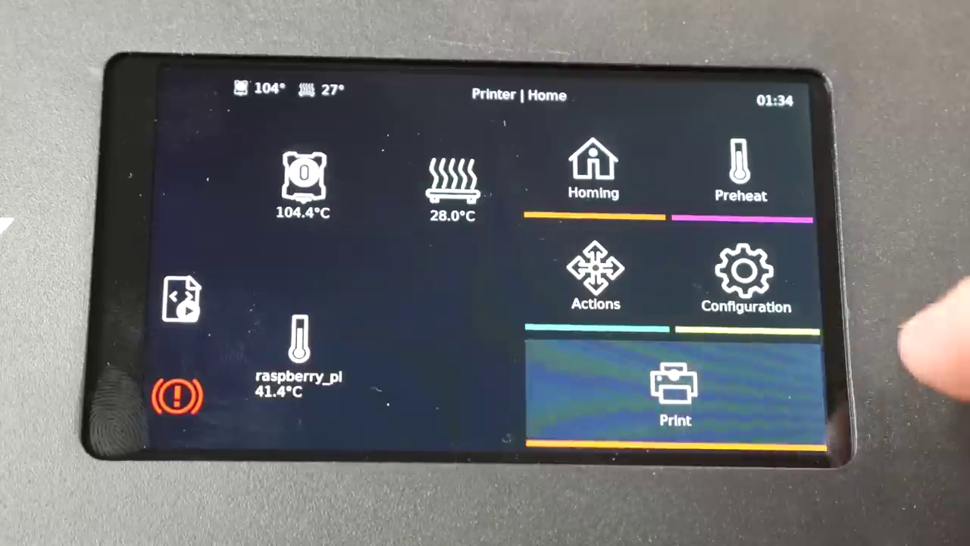
click(757, 387)
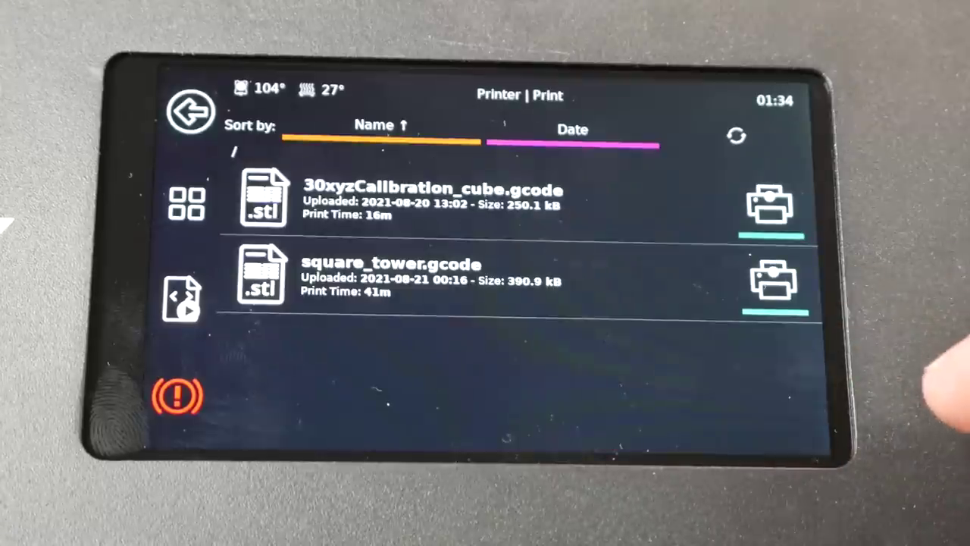